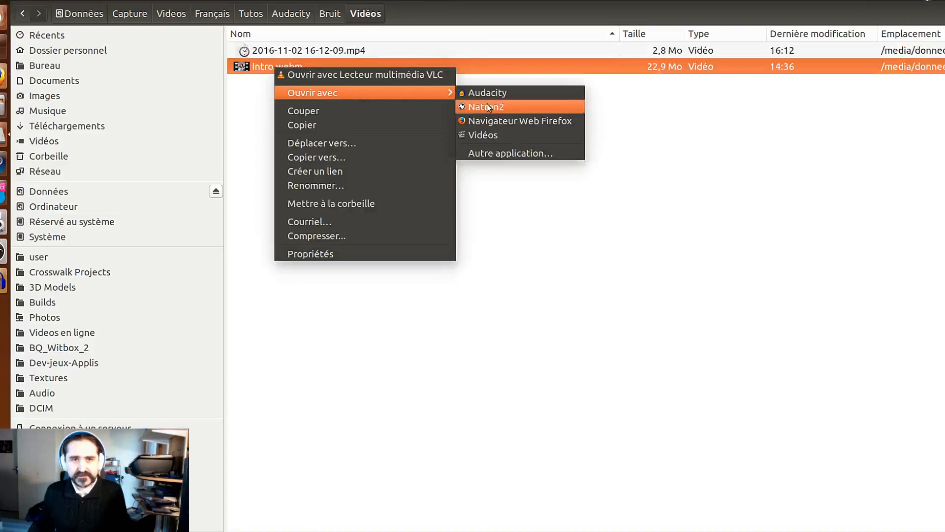
Step: Check which other applications are offered for opening Intro.webm, and dismiss the chooser
left_click(511, 154)
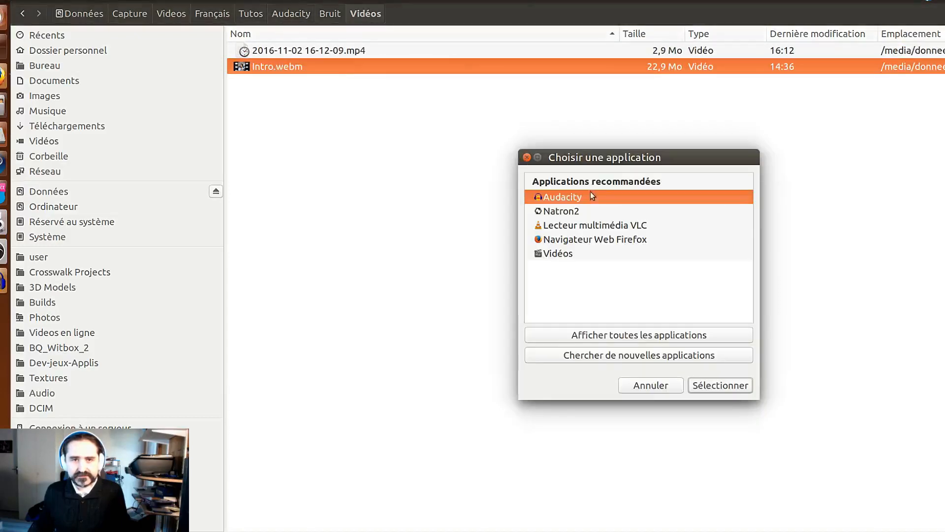
left_click(651, 389)
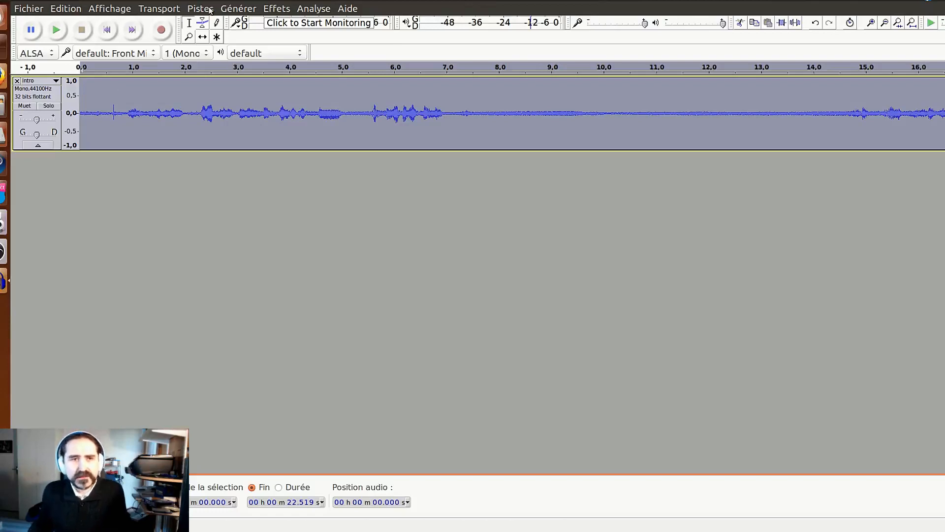
Step: Select the noise-only stretch of the Intro track from about 7.6 s to 14.5 s and play part of it
left_click(486, 113)
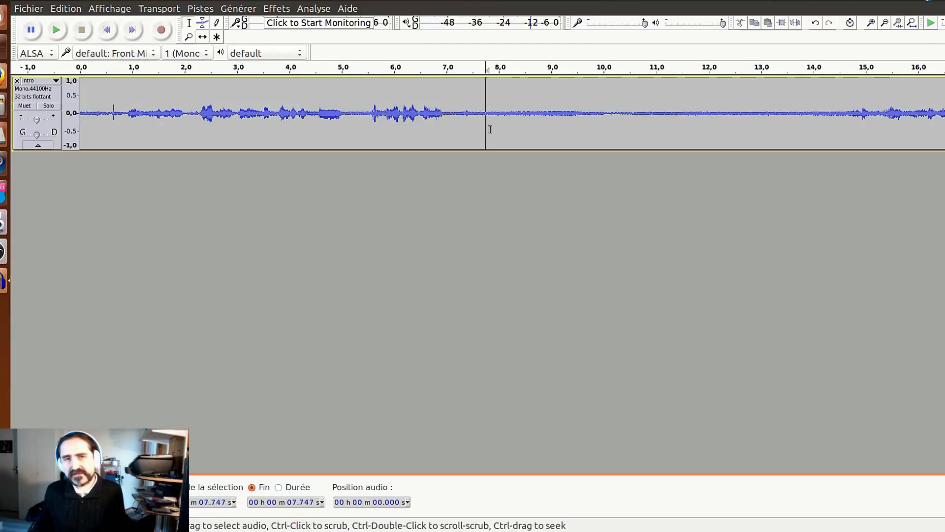
left_click_drag(487, 128, 798, 126)
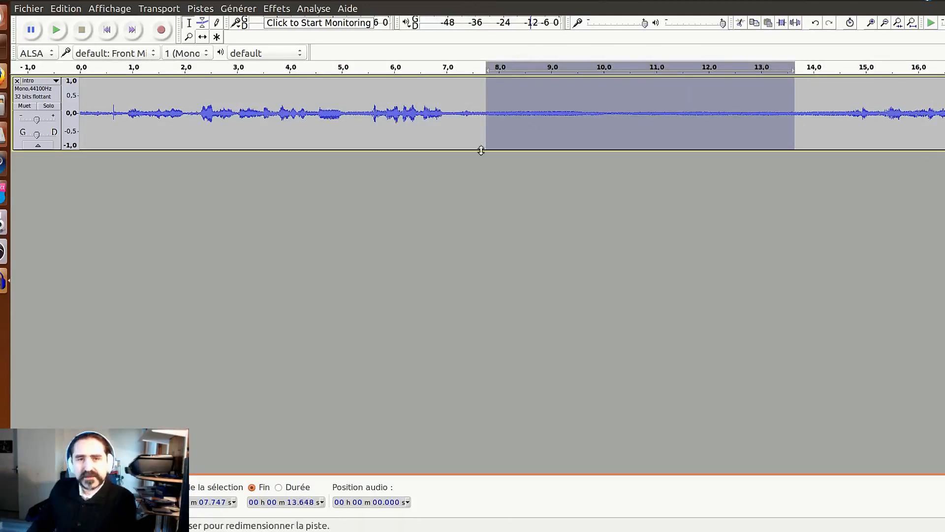
left_click(495, 126)
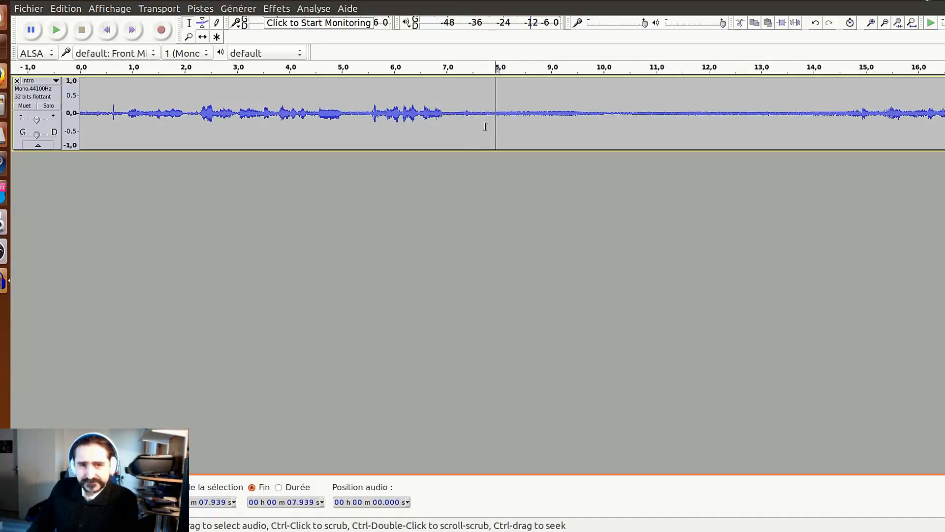
left_click_drag(480, 122, 838, 124)
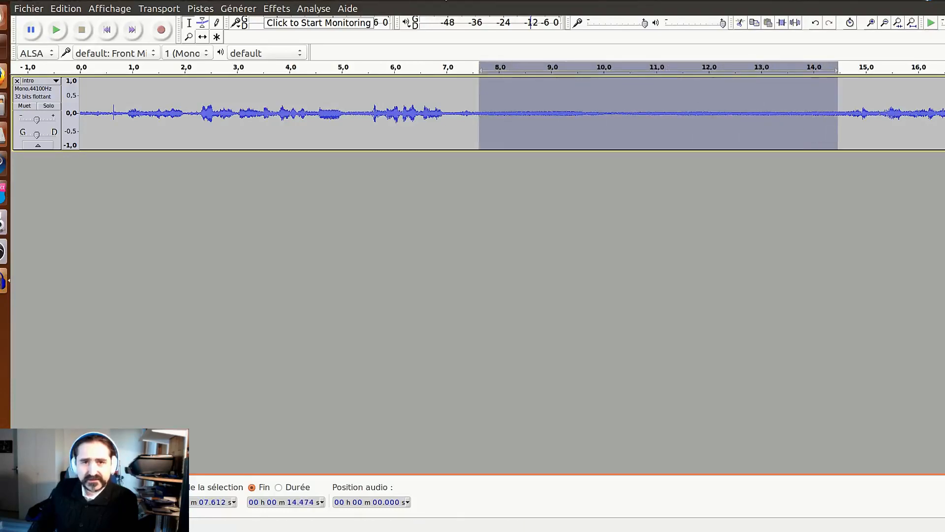
left_click(56, 31)
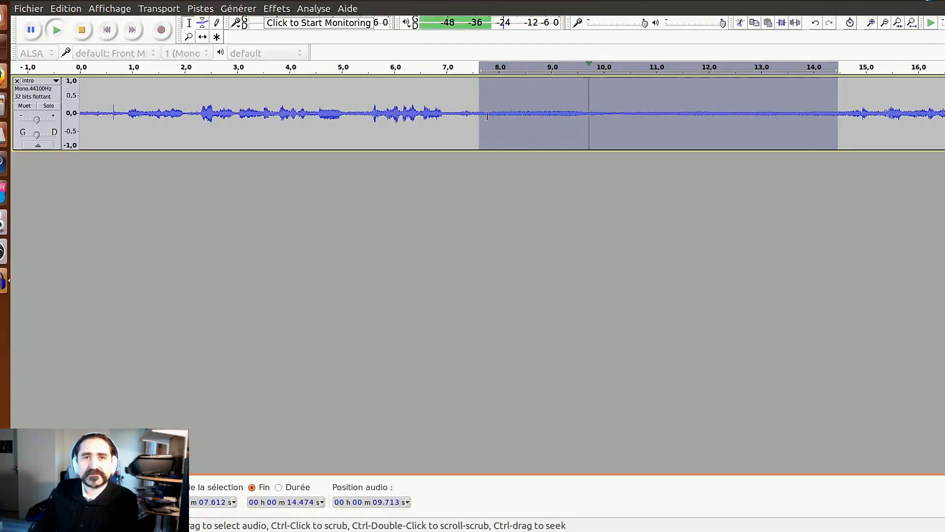
left_click(88, 35)
left_click(282, 14)
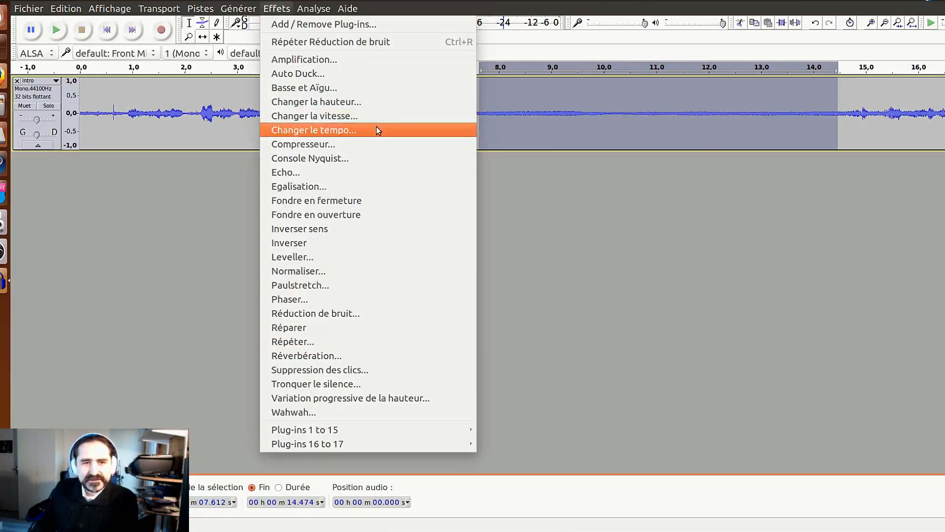
left_click(392, 312)
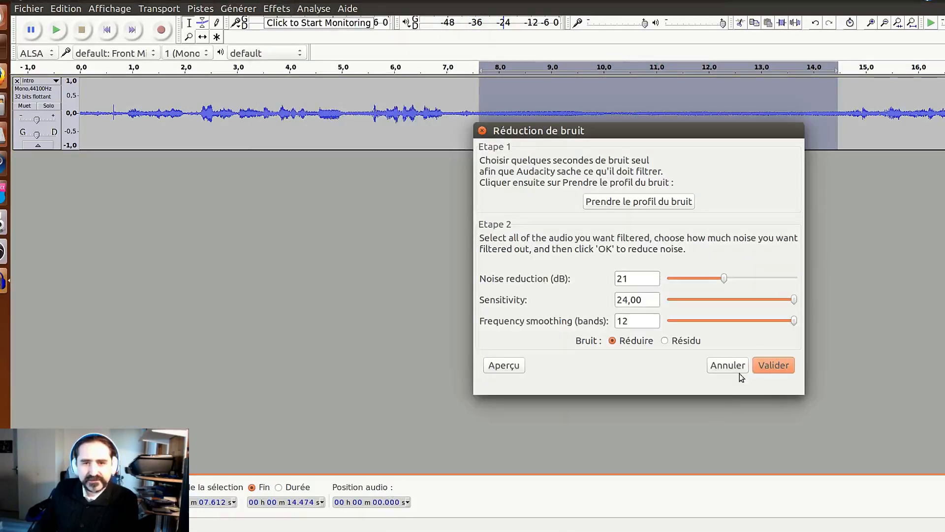
left_click(729, 365)
Step: Capture the noise profile from the selected stretch with the Noise Reduction effect (Réduction de bruit)
left_click(276, 8)
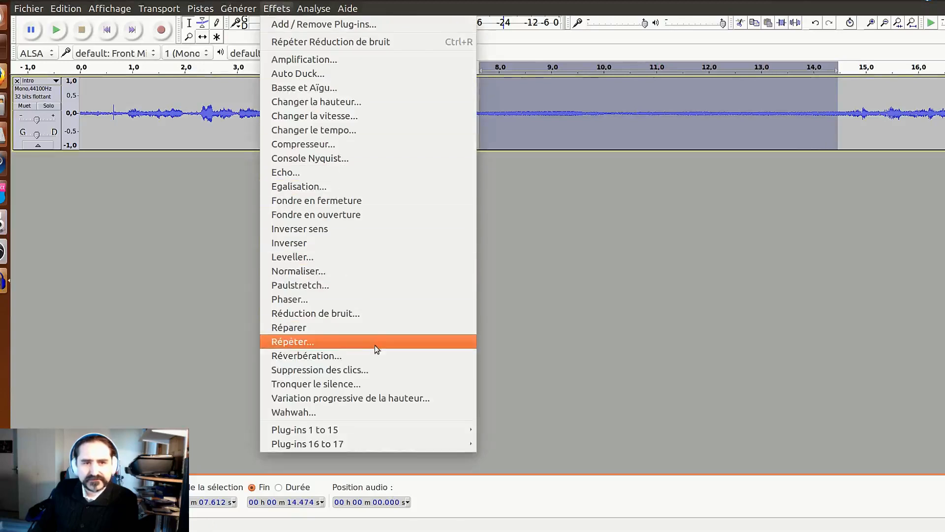
left_click(348, 311)
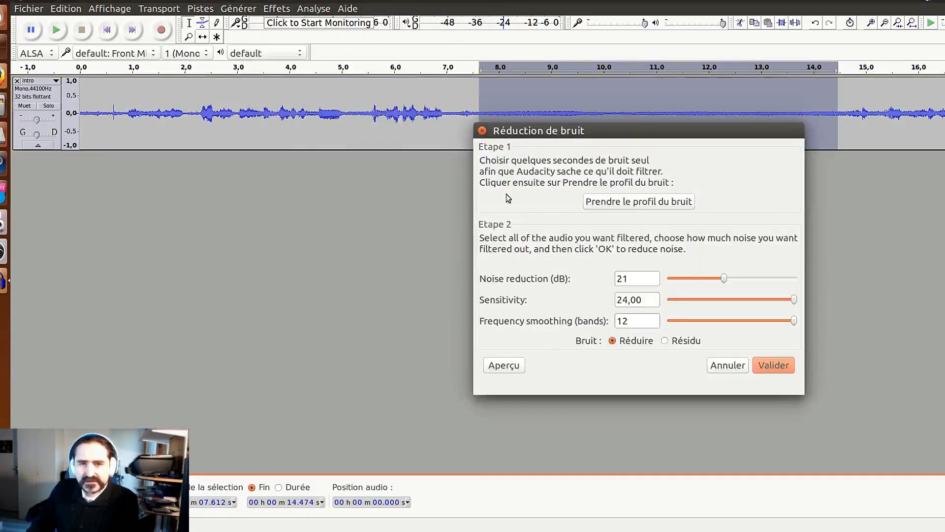
left_click_drag(574, 137, 687, 134)
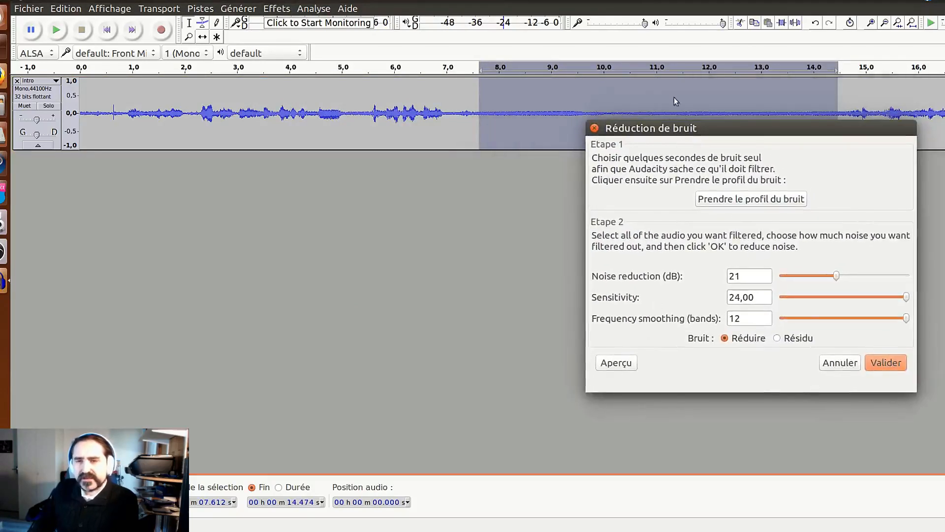
left_click(739, 203)
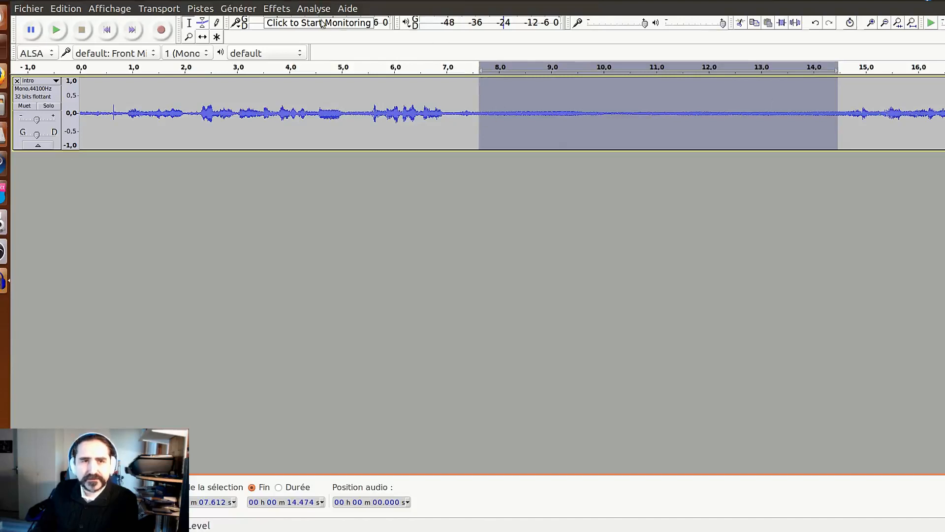
Step: Select the whole Intro track and set the noise reduction amount to 15 dB in the Noise Reduction effect
double_click(450, 98)
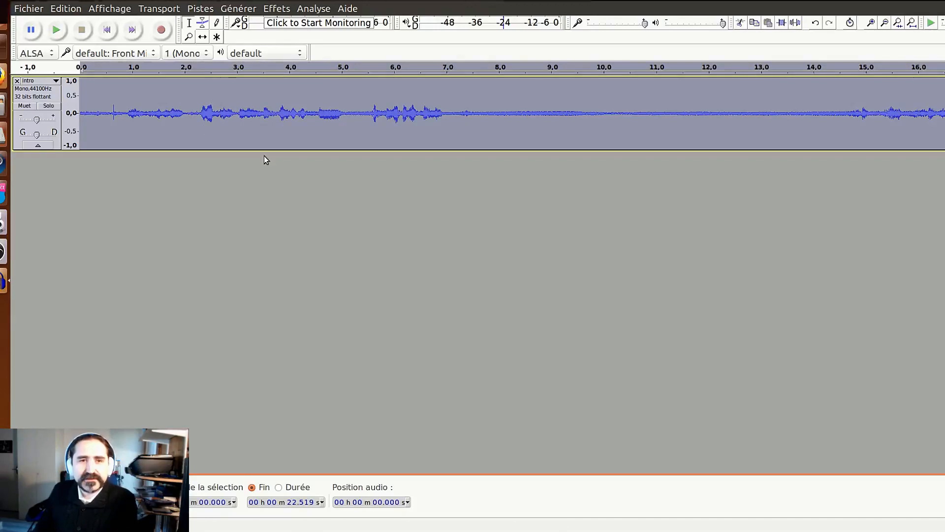
left_click(277, 9)
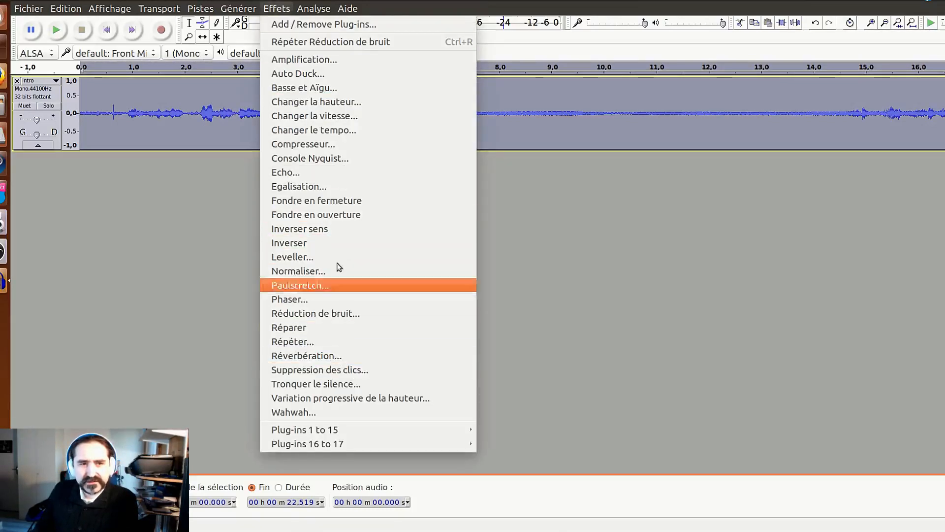
left_click(347, 313)
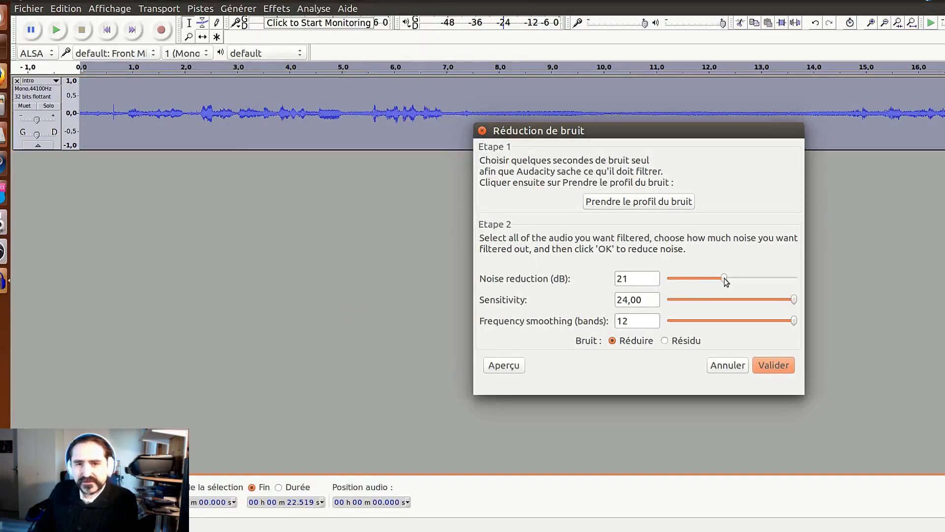
left_click_drag(725, 279, 673, 297)
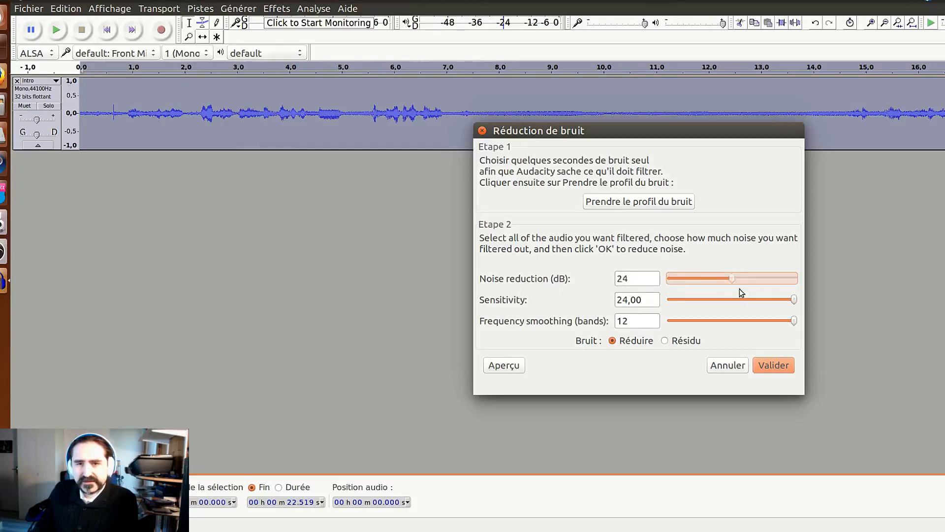
left_click_drag(742, 293, 699, 282)
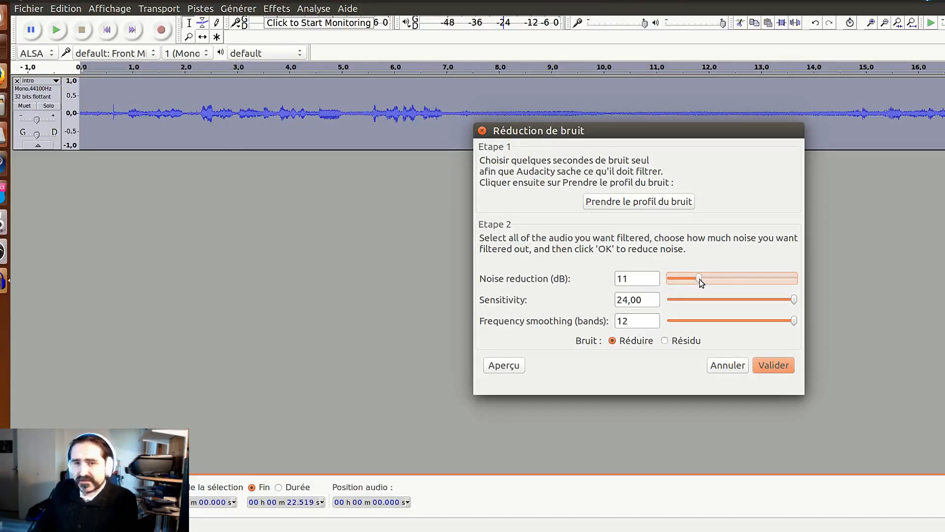
left_click_drag(699, 279, 710, 280)
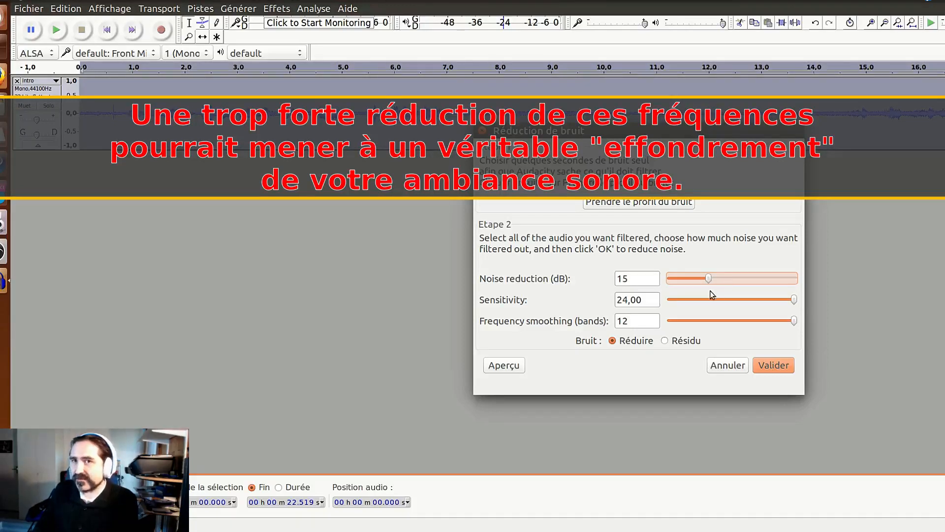
Step: Set the sensitivity to 4,50 and the frequency smoothing to 4 bands, and briefly preview the effect
left_click_drag(790, 304, 702, 300)
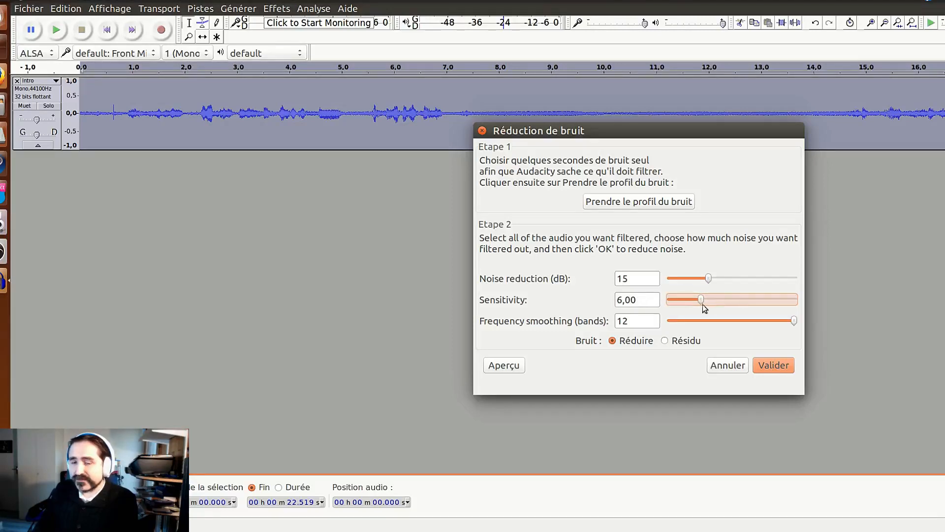
left_click_drag(701, 299, 693, 299)
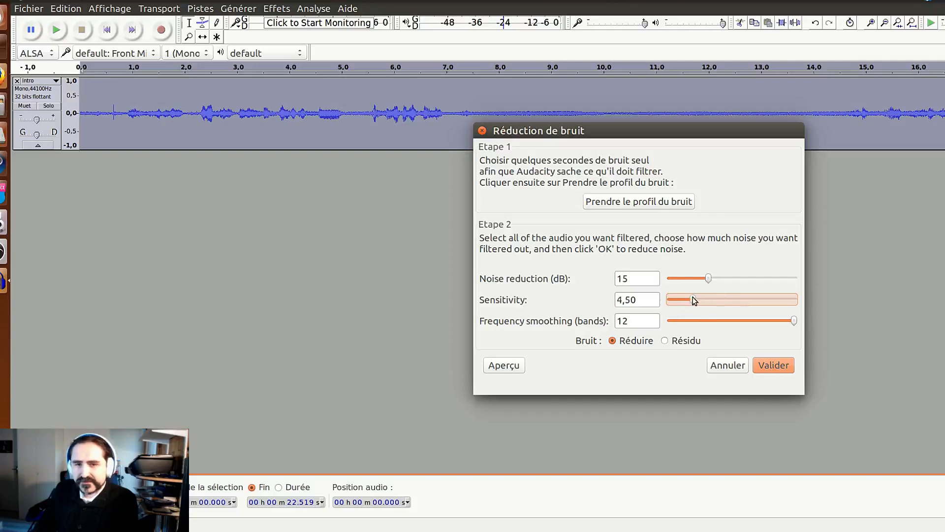
left_click_drag(795, 321, 714, 328)
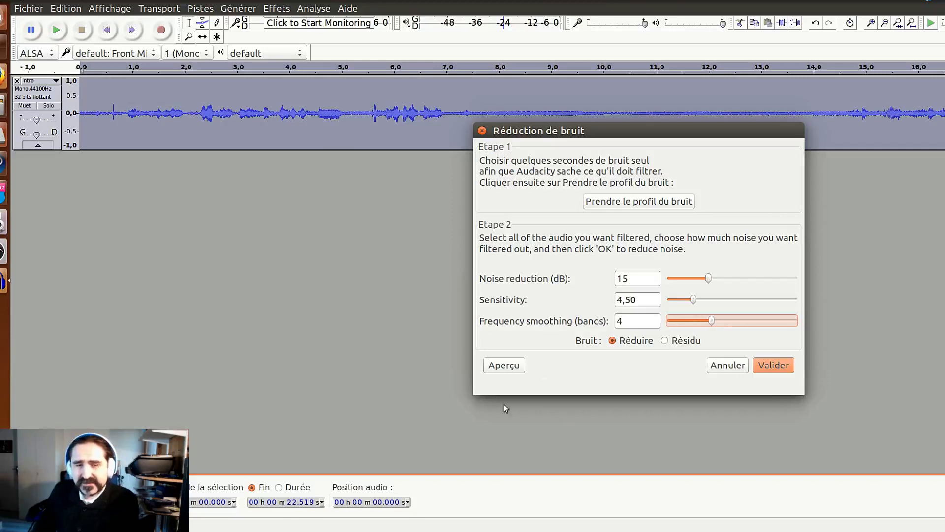
left_click(498, 372)
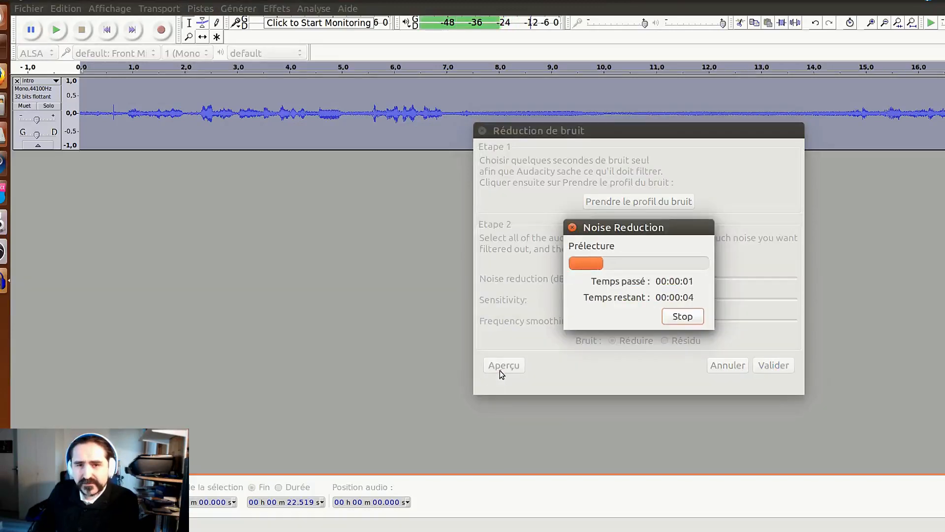
left_click(692, 317)
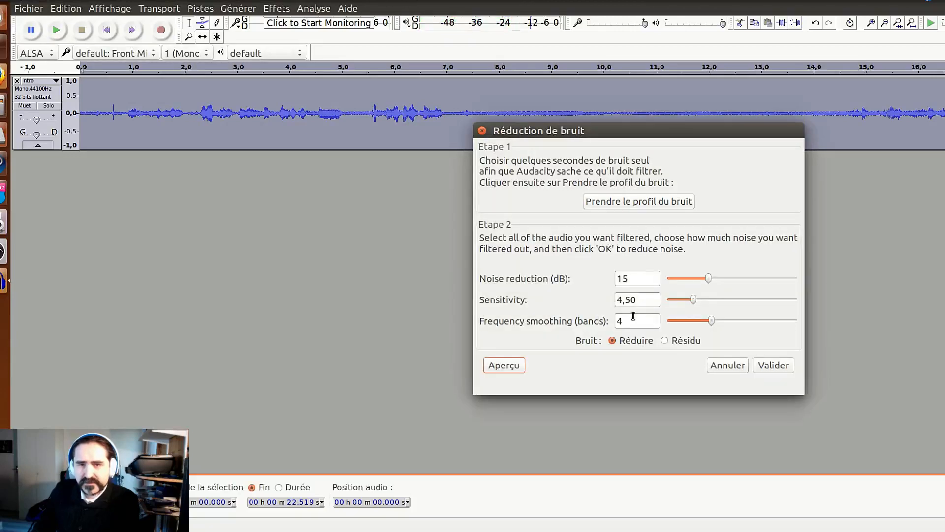
Step: Set the sensitivity to 2,00 and preview the noise reduction at 15 dB
left_click_drag(695, 301, 681, 303)
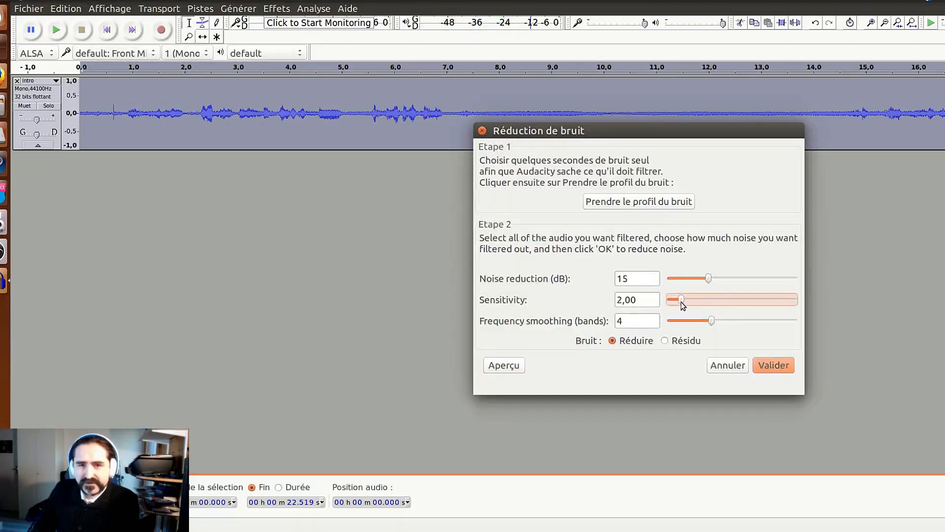
left_click(504, 366)
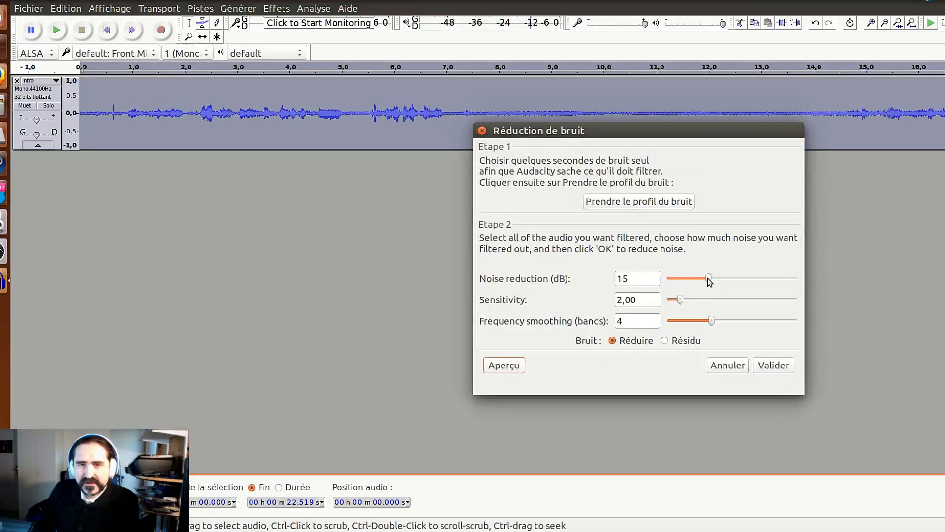
left_click_drag(709, 281, 708, 281)
left_click(514, 366)
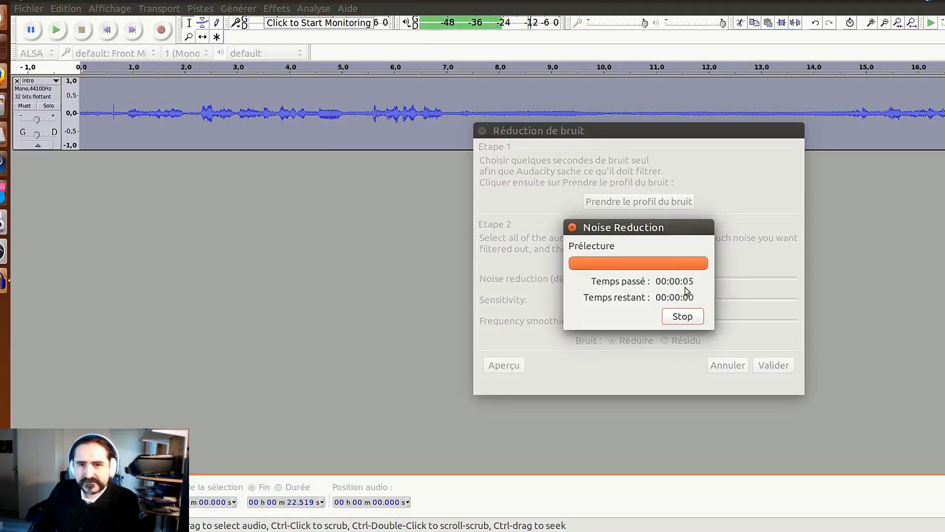
Step: Try a stronger noise reduction amount with a preview, and settle on 19 dB and preview that
left_click_drag(707, 279, 718, 281)
left_click(515, 371)
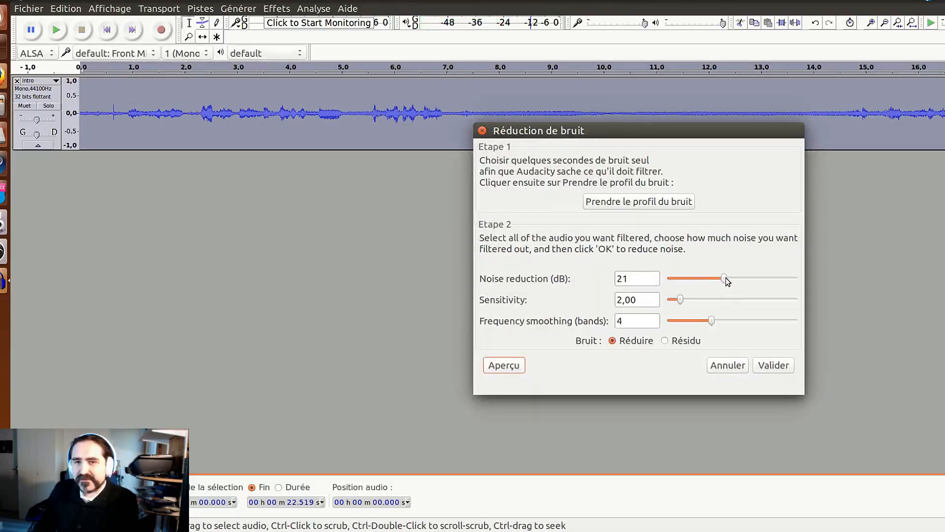
left_click_drag(726, 278, 720, 278)
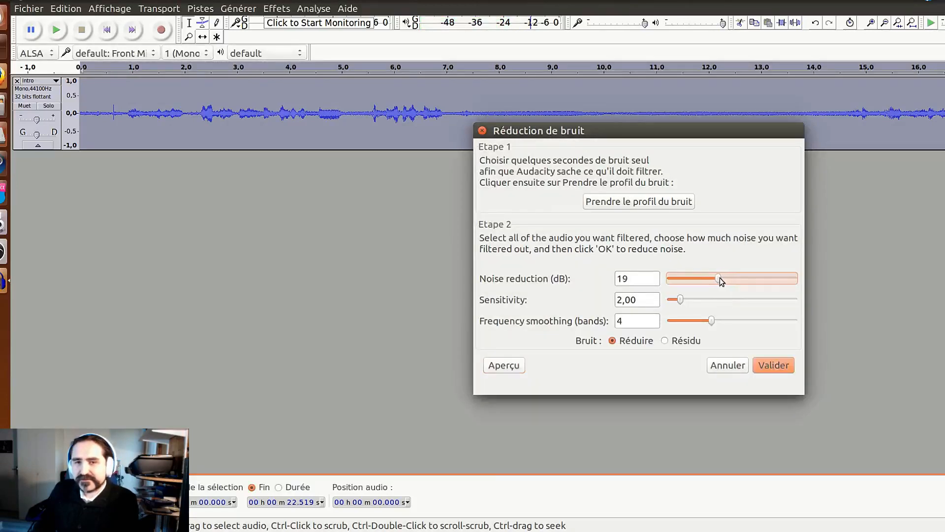
left_click(503, 365)
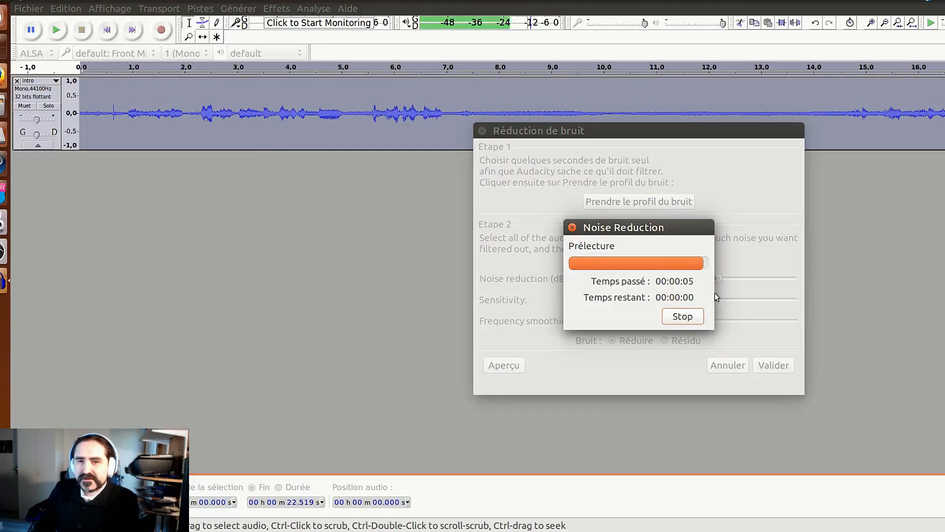
Step: Try a sensitivity of 13,00 and listen to part of the preview
left_click_drag(686, 305, 729, 304)
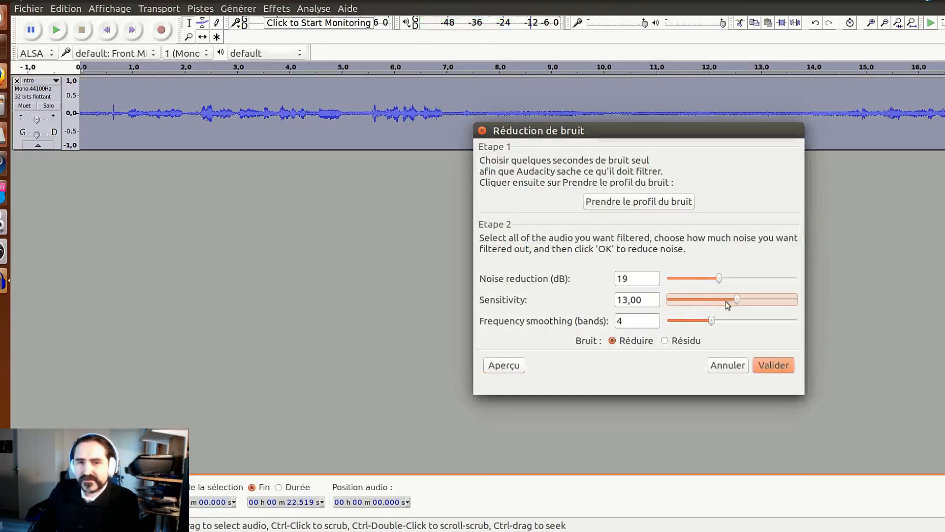
left_click(500, 366)
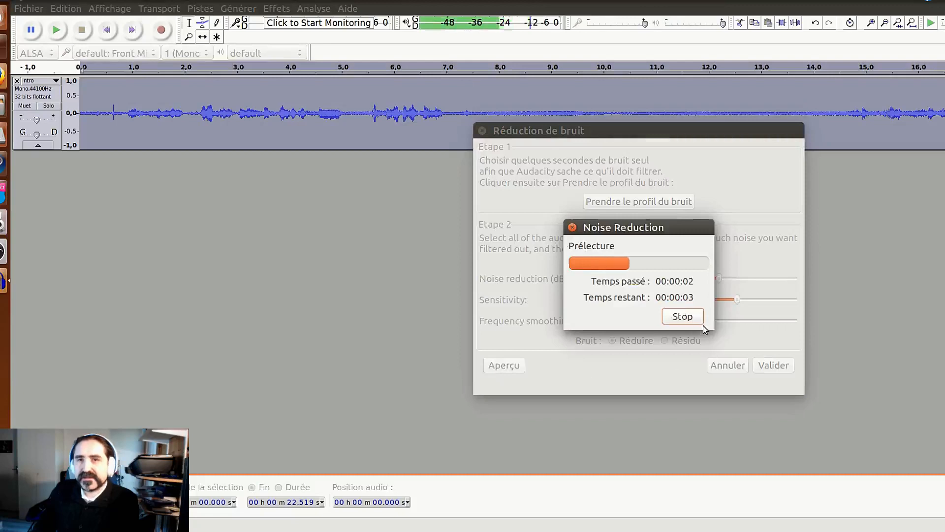
left_click(682, 316)
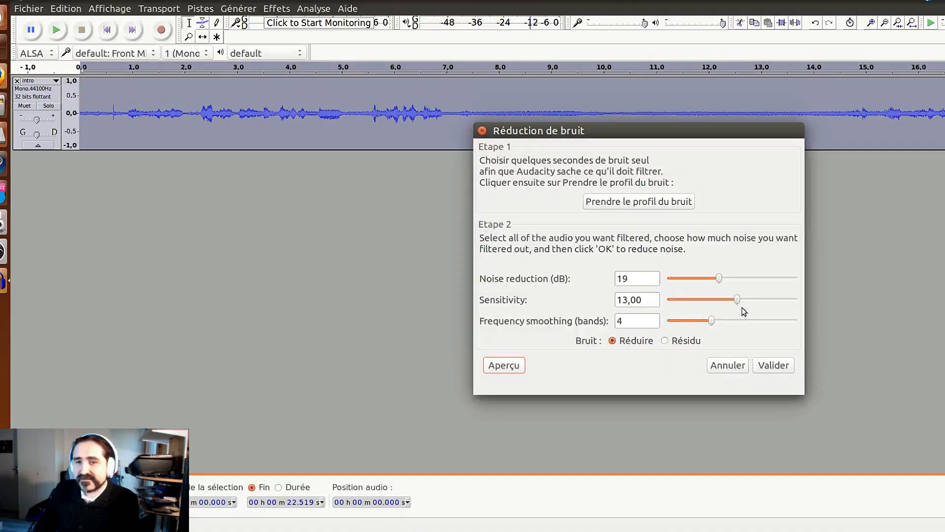
Step: Set the sensitivity to 9,00 and preview the noise reduction
left_click_drag(738, 304, 716, 305)
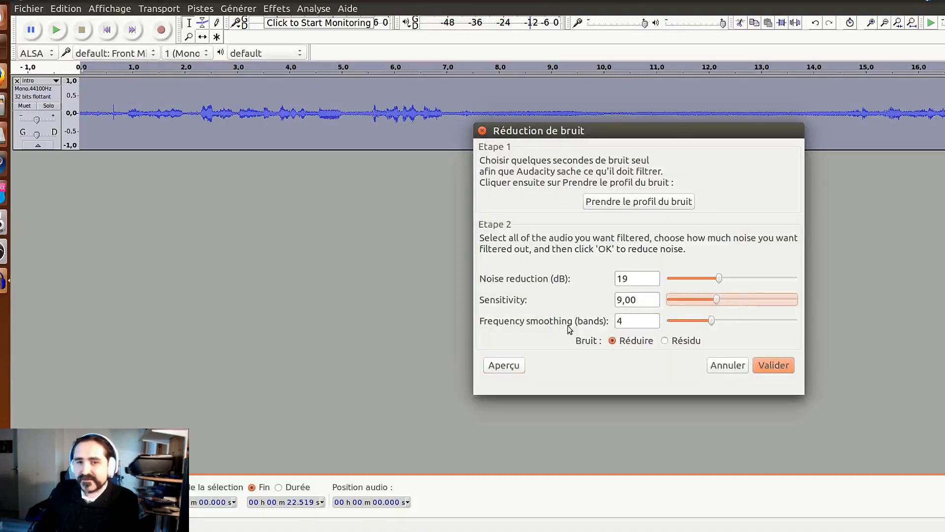
left_click(515, 365)
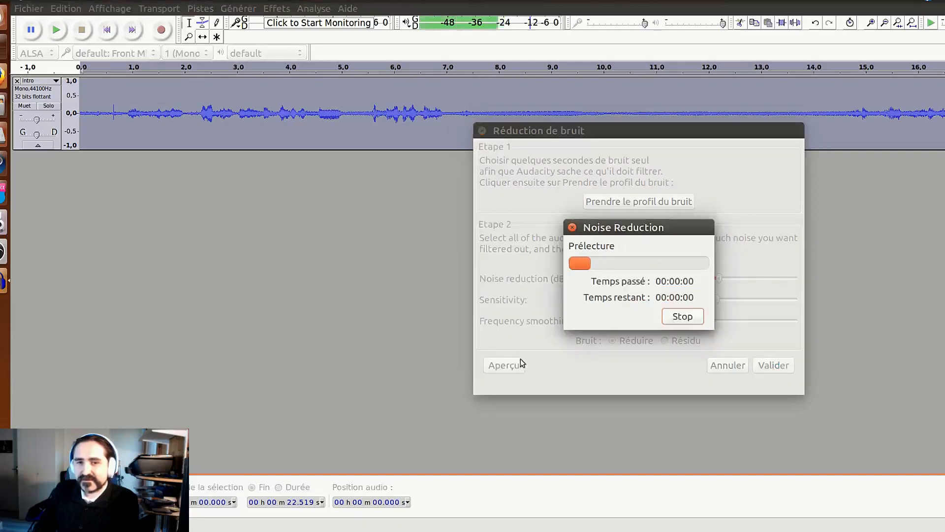
Step: Try a sensitivity of 1,00 at 19 dB and listen to part of the preview
left_click(686, 317)
left_click_drag(719, 302, 672, 300)
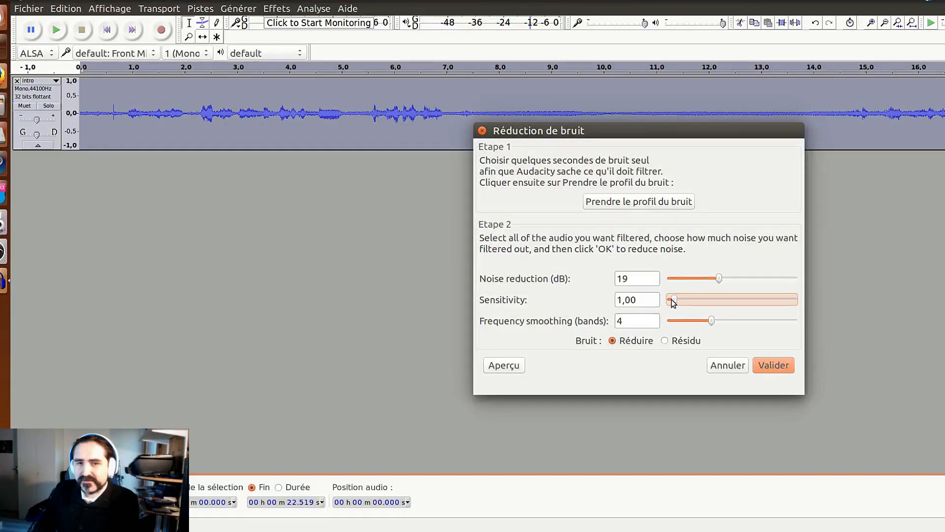
left_click(503, 366)
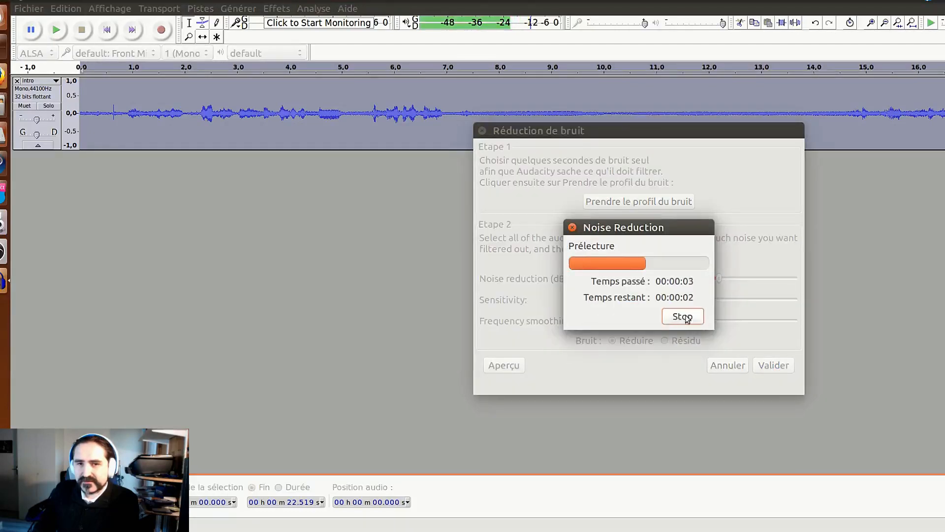
left_click(692, 318)
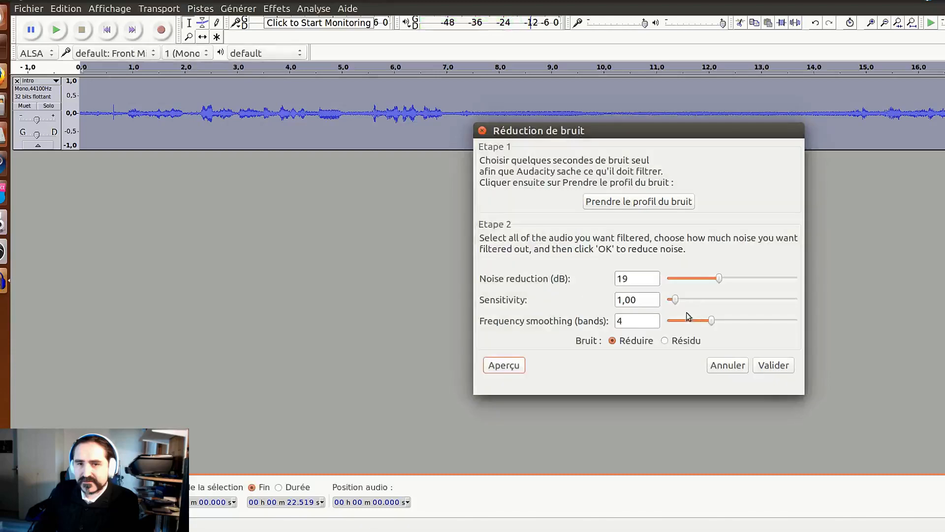
Step: Set the sensitivity to 2,00, preview it briefly, and apply the noise reduction to the track
left_click_drag(675, 300, 681, 301)
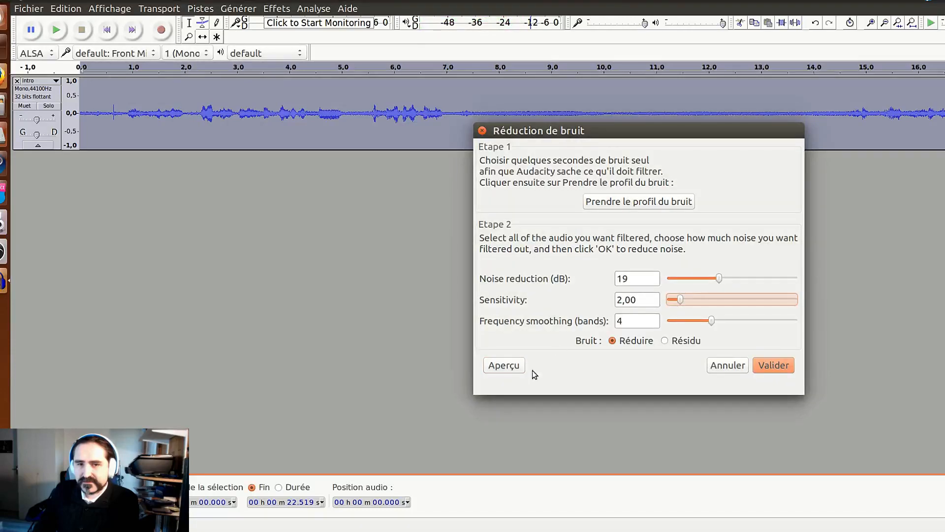
left_click(514, 366)
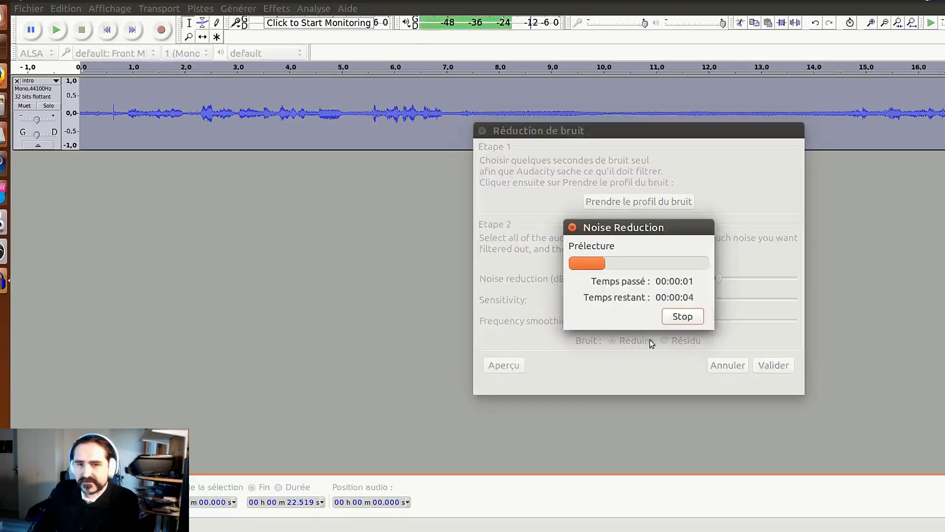
left_click(686, 318)
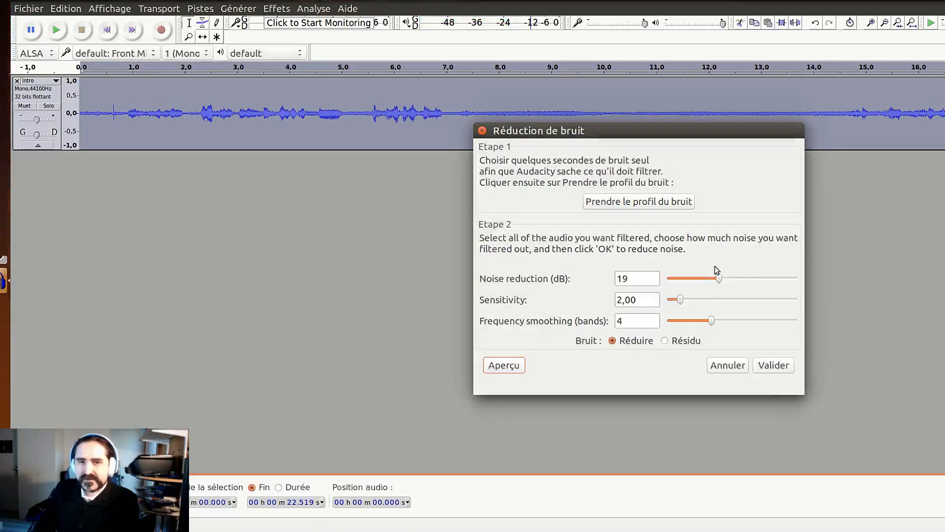
left_click(776, 365)
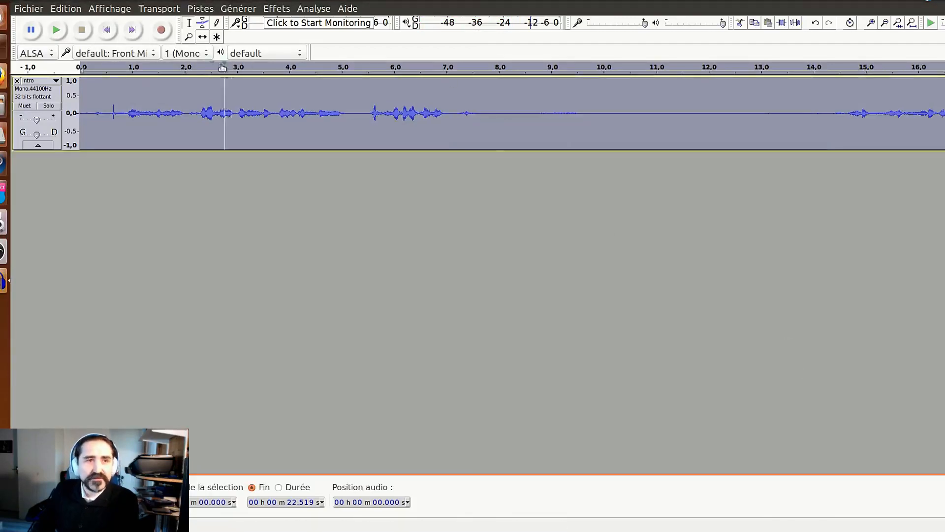
Step: Listen to the denoised track from the start, and again from about 14,2 s
left_click(57, 30)
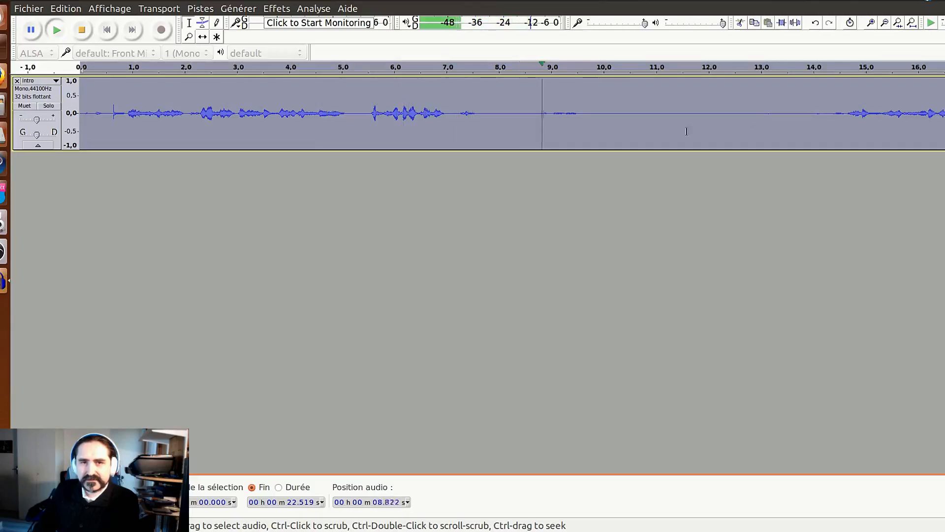
key("space")
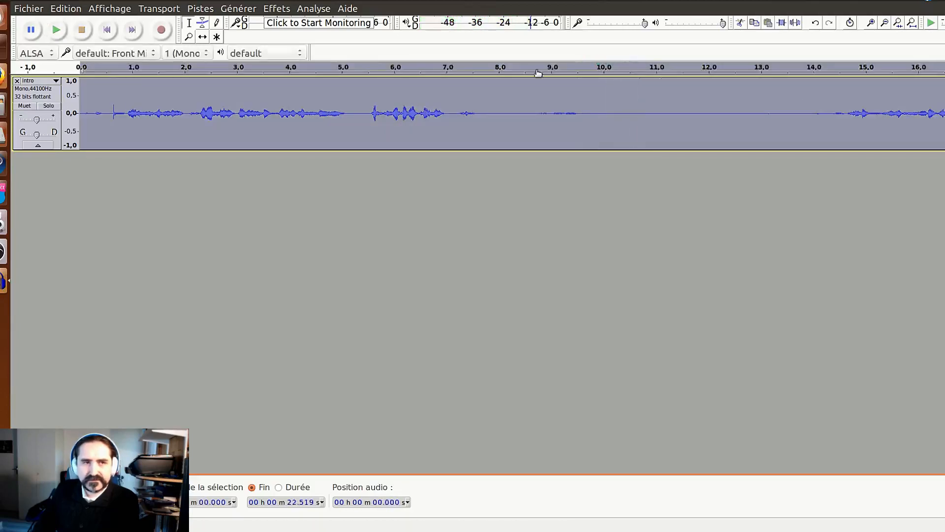
left_click(821, 107)
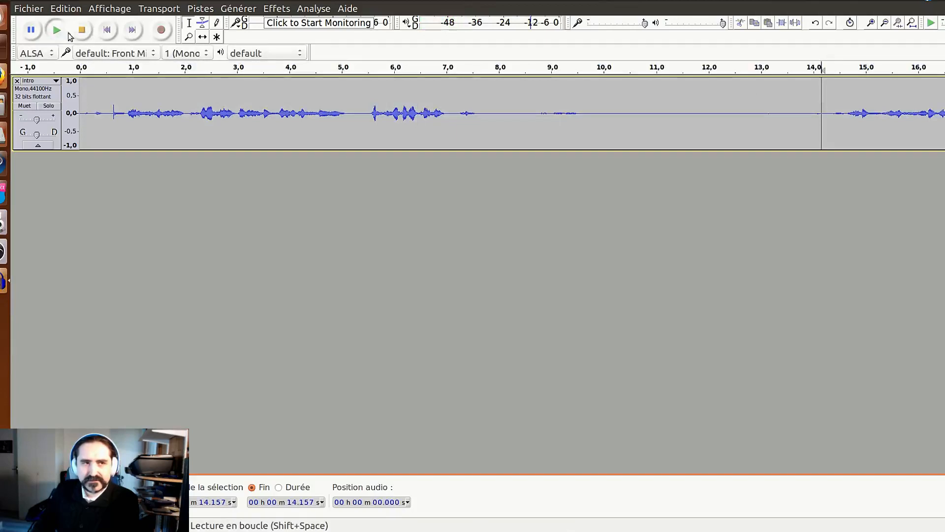
left_click(56, 29)
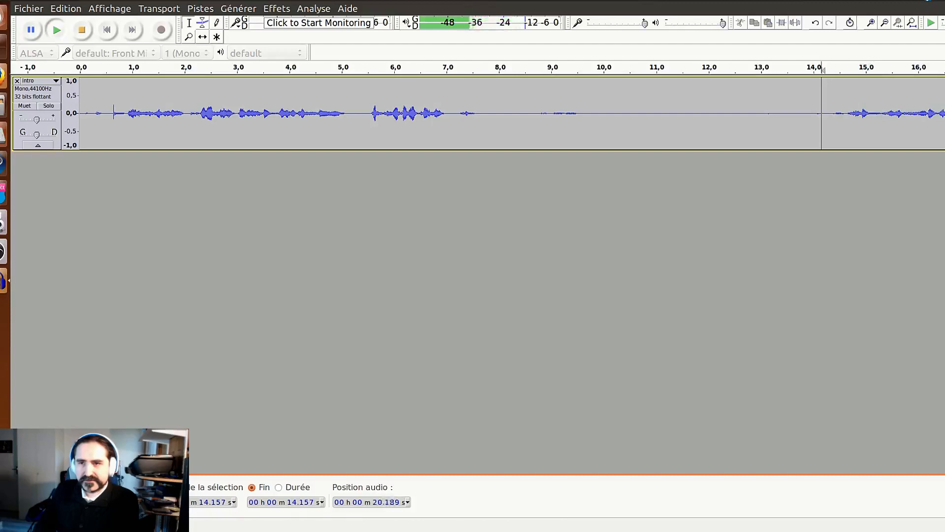
left_click(90, 32)
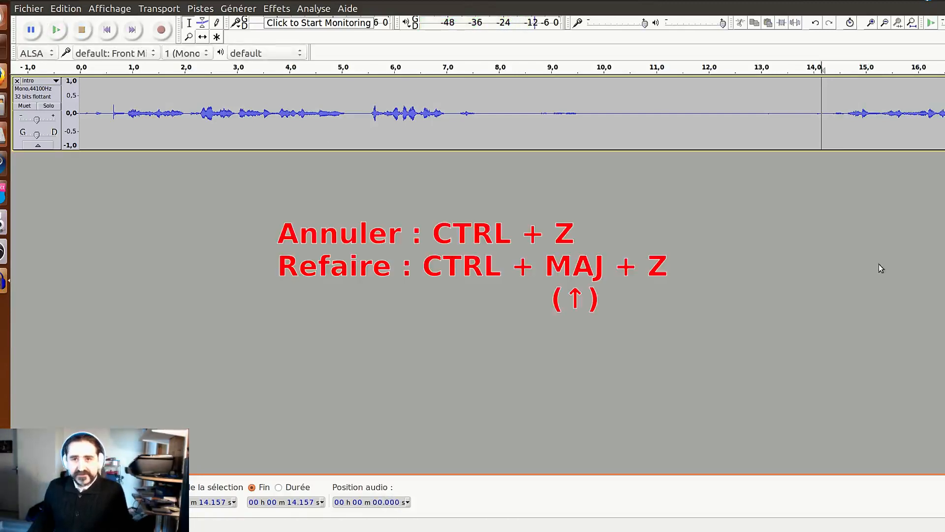
Step: Undo the noise reduction and play the original audio from about 14,6 s for comparison
key("ctrl+z")
left_click(820, 107)
left_click(845, 105)
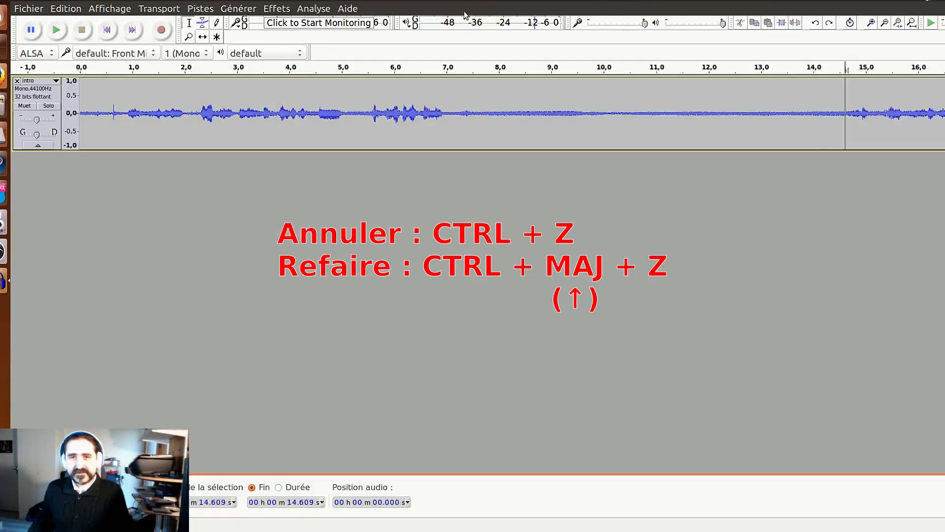
left_click(59, 28)
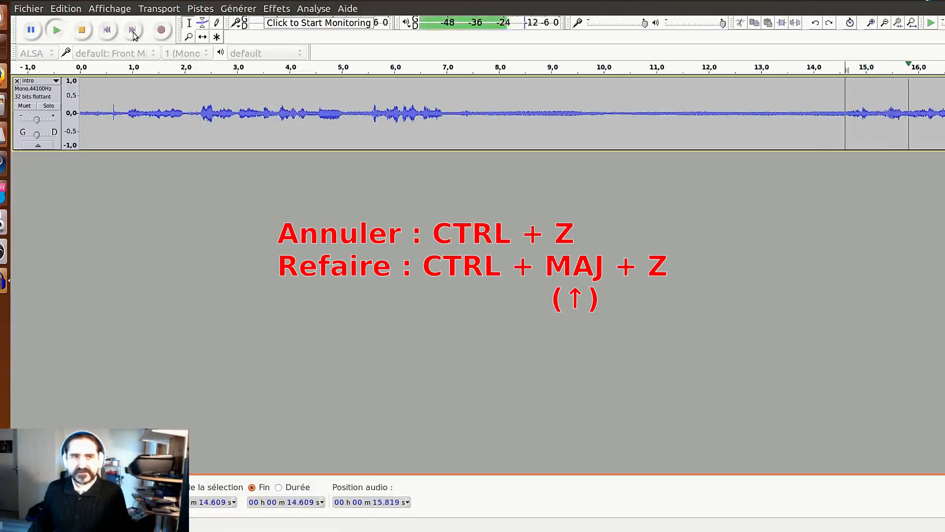
left_click(82, 32)
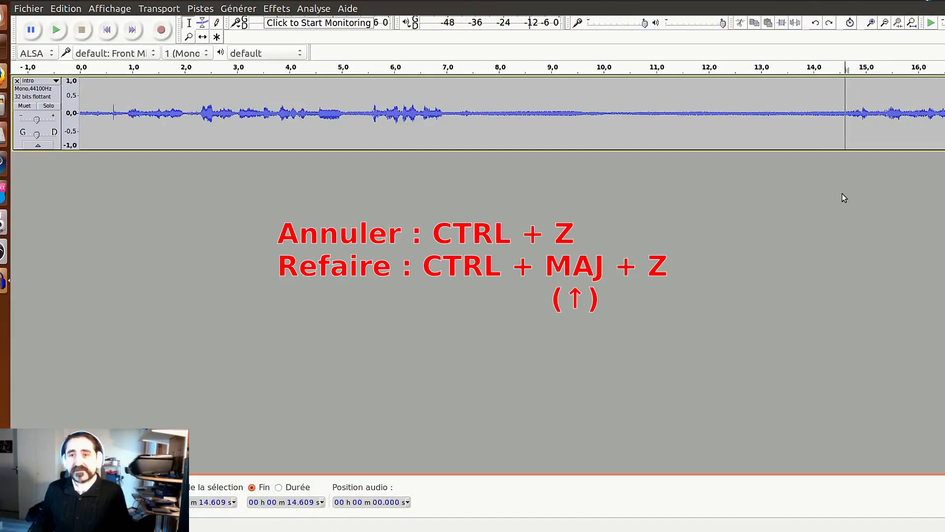
Step: Redo the noise reduction and play the denoised audio from about 14,2 s
key("ctrl+shift+z")
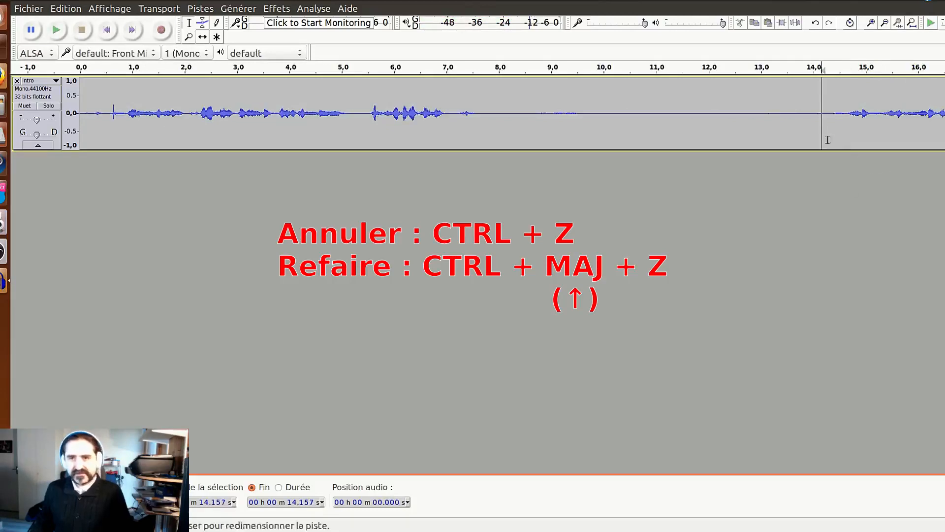
left_click(57, 30)
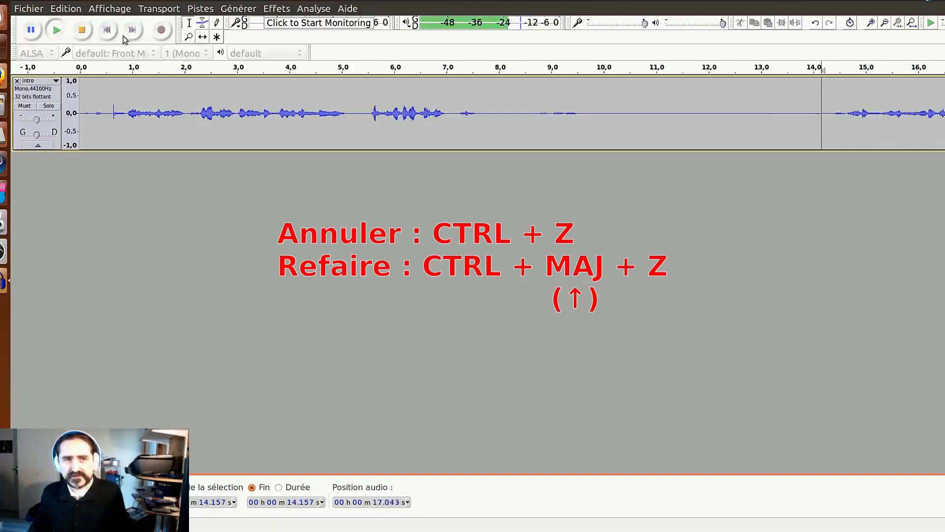
left_click(83, 31)
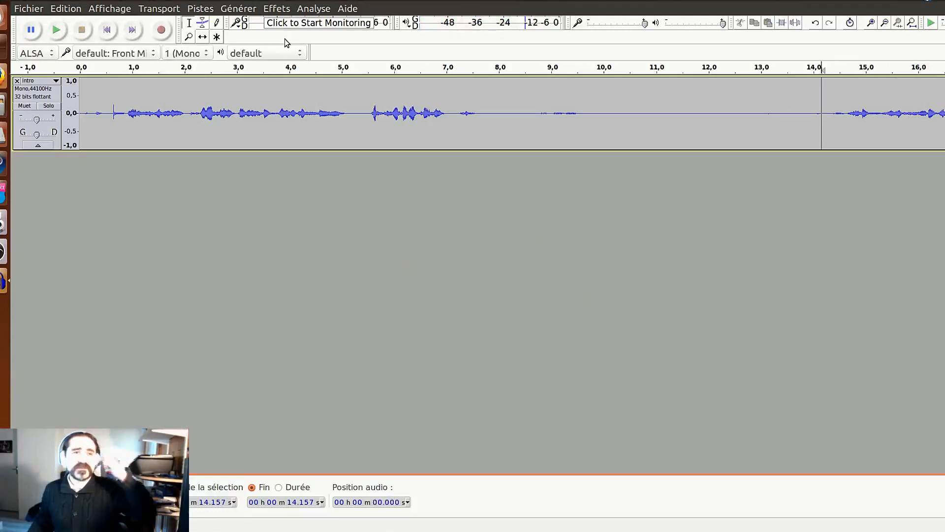
Step: Select the entire Intro track
key("ctrl+a")
left_click(276, 8)
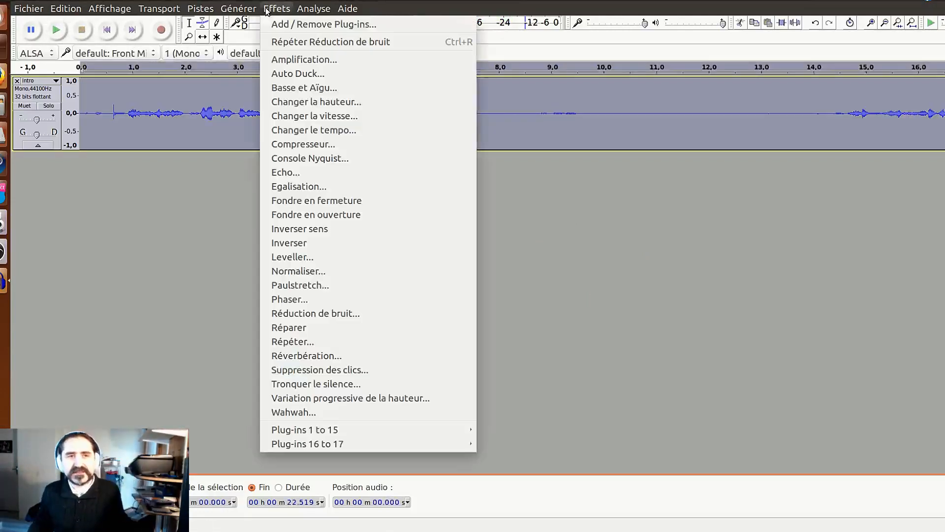
left_click(309, 58)
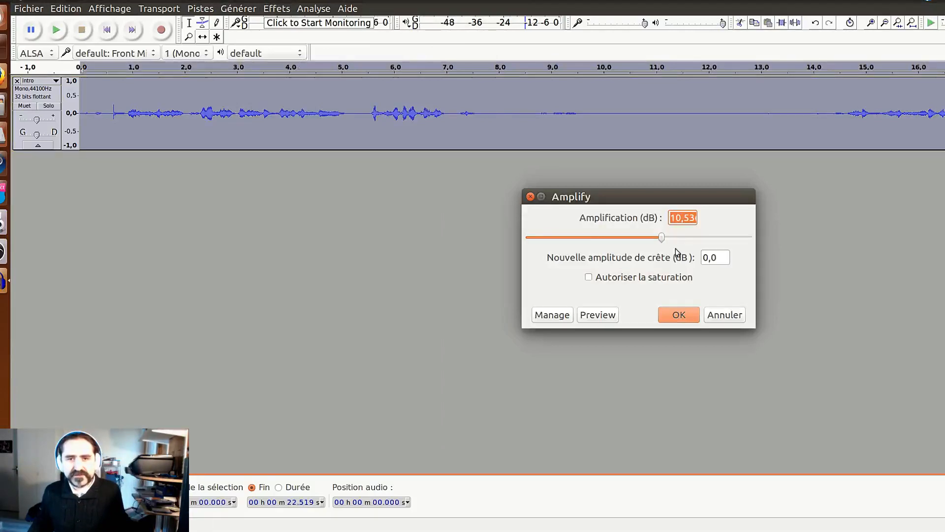
left_click_drag(661, 239, 638, 235)
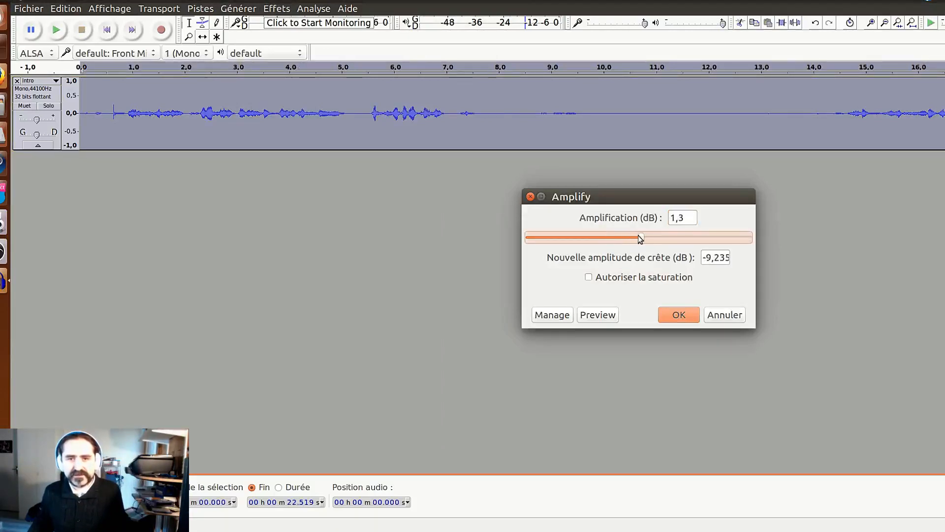
left_click(729, 316)
Step: Amplify the whole Intro track by 2,2 dB
left_click(277, 9)
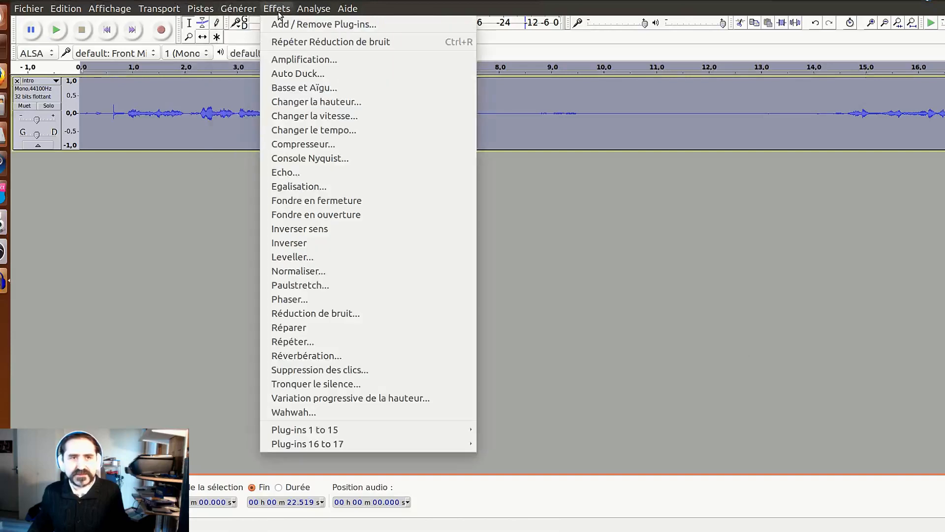
left_click(302, 55)
left_click_drag(662, 238, 642, 240)
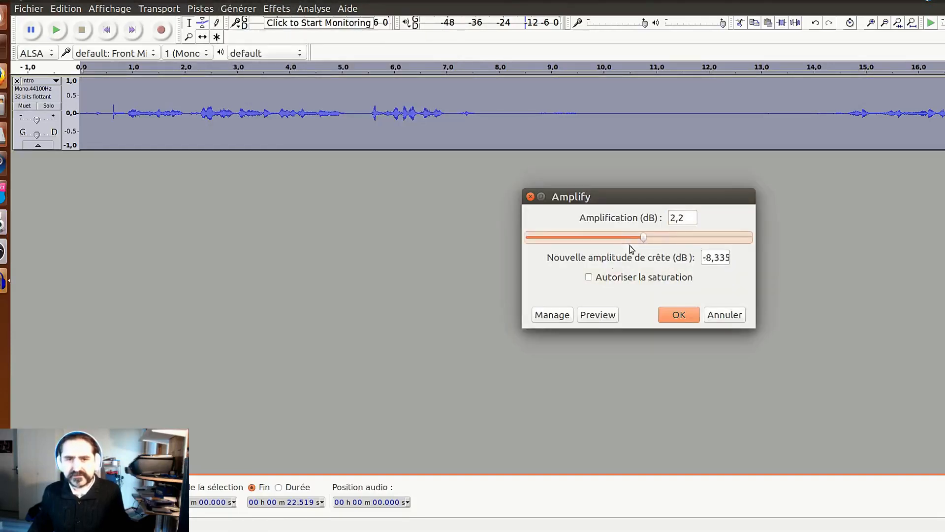
left_click(679, 317)
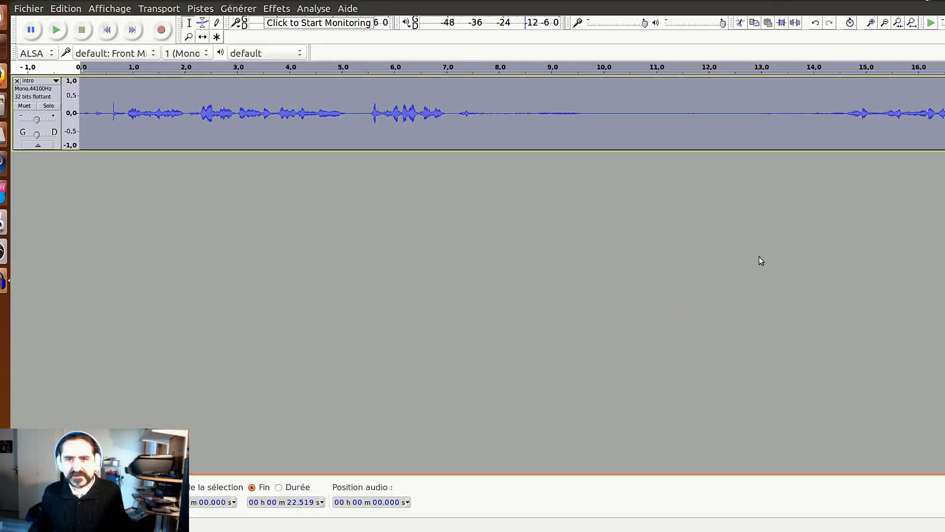
Step: Listen to the amplified track from the start, and again from about 14,4 s
key("space")
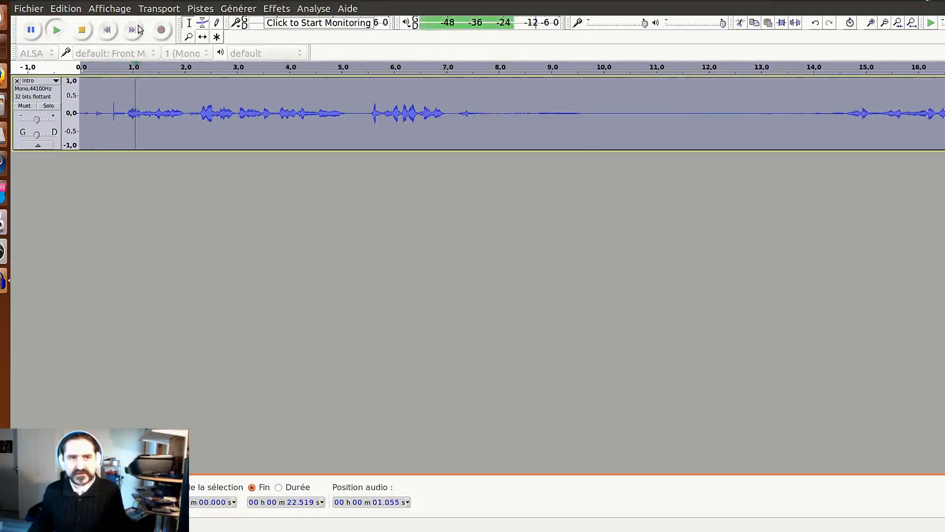
left_click(83, 31)
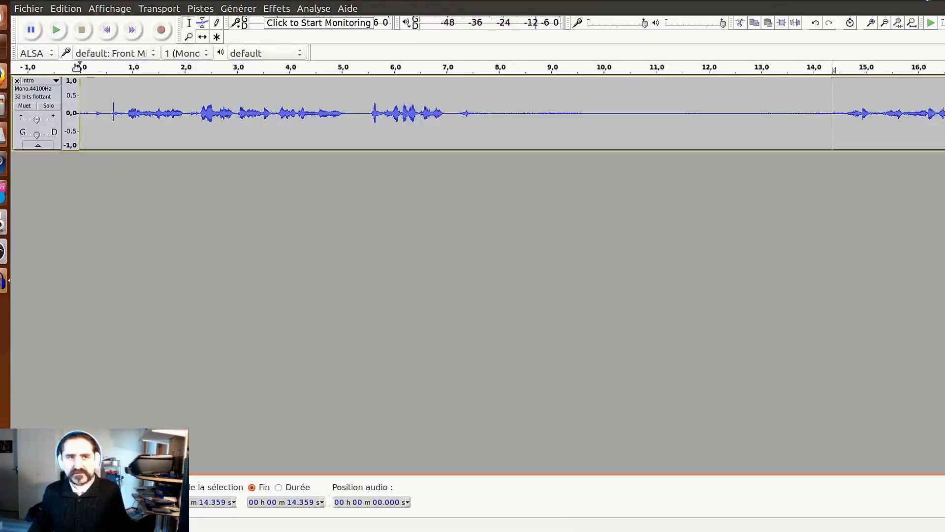
left_click(57, 31)
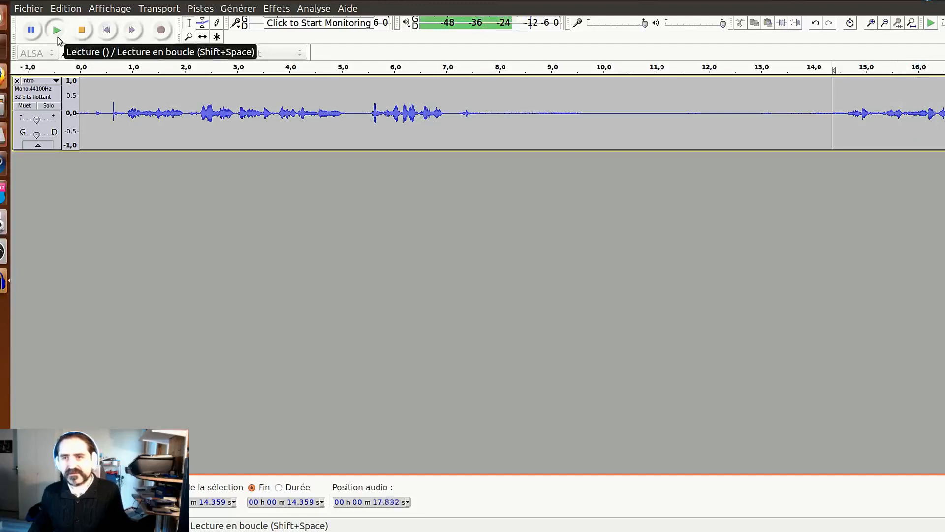
left_click(86, 31)
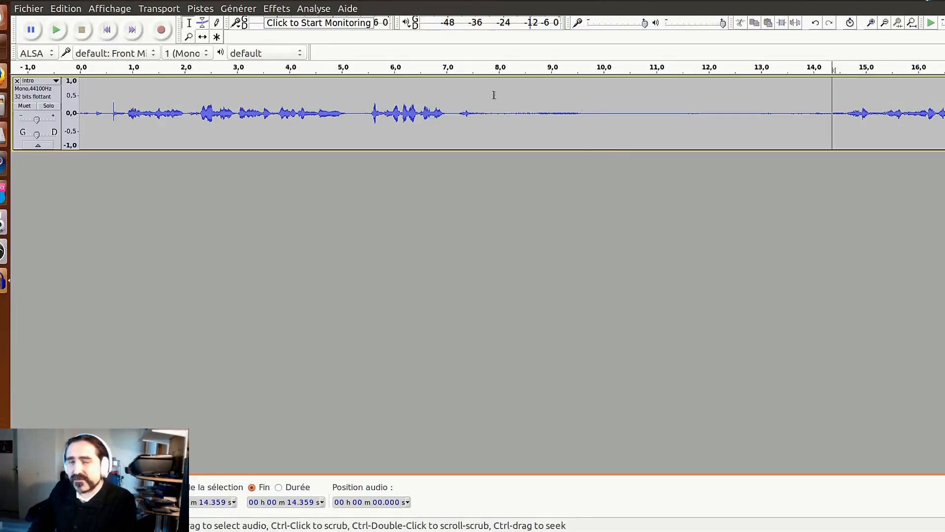
Step: Review the Noise Reduction settings for the whole track and close them without applying the effect
left_click(277, 8)
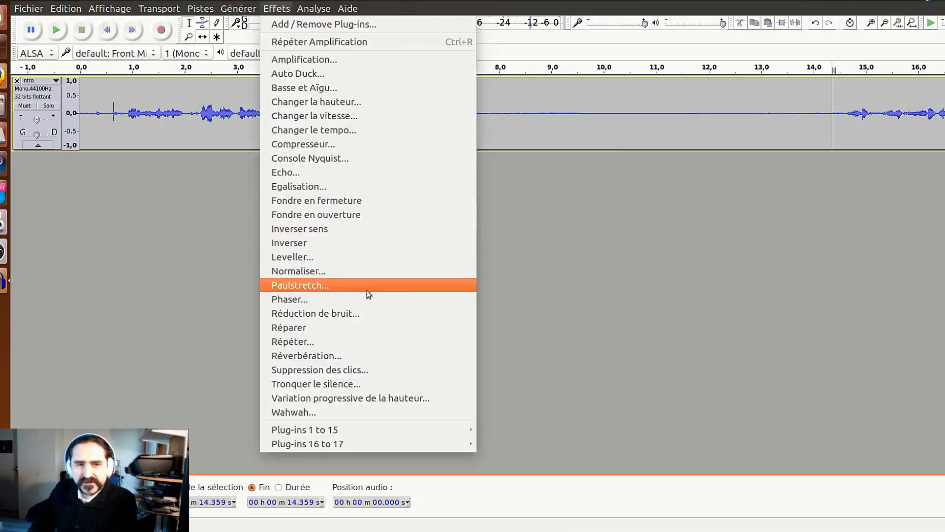
left_click(344, 313)
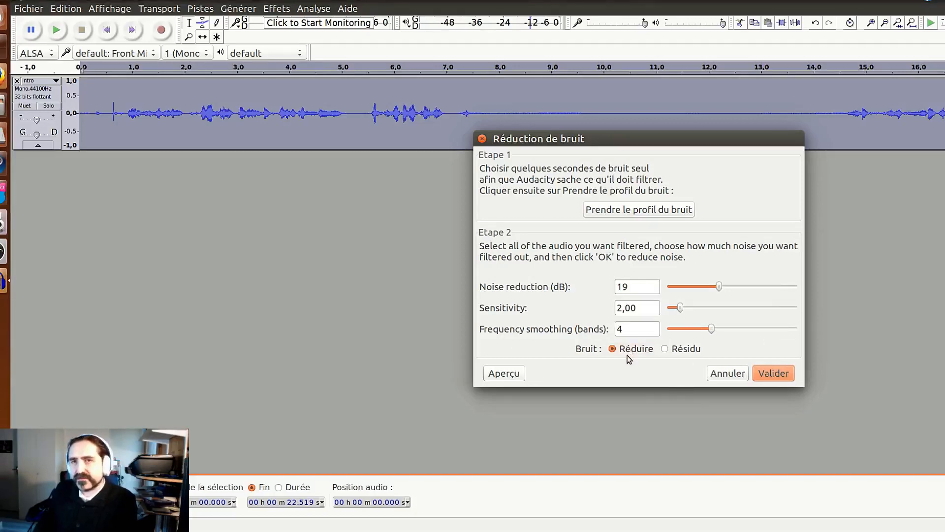
left_click(729, 373)
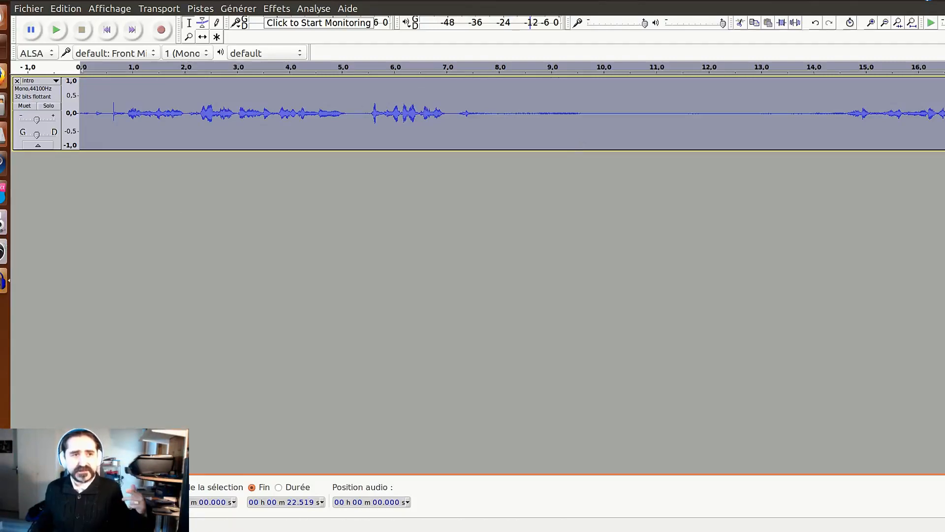
Step: Search the installed applications for Kdenlive and launch it
left_click(3, 21)
type("kden")
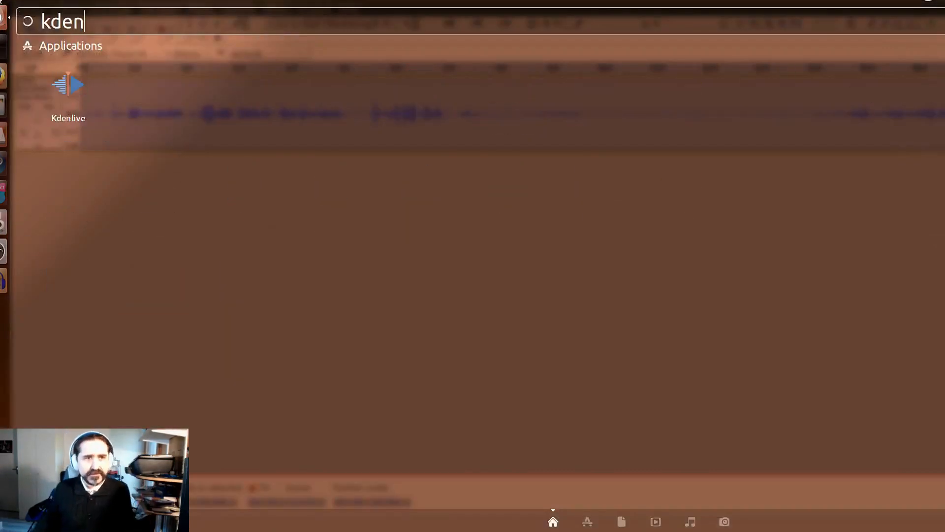
left_click(76, 102)
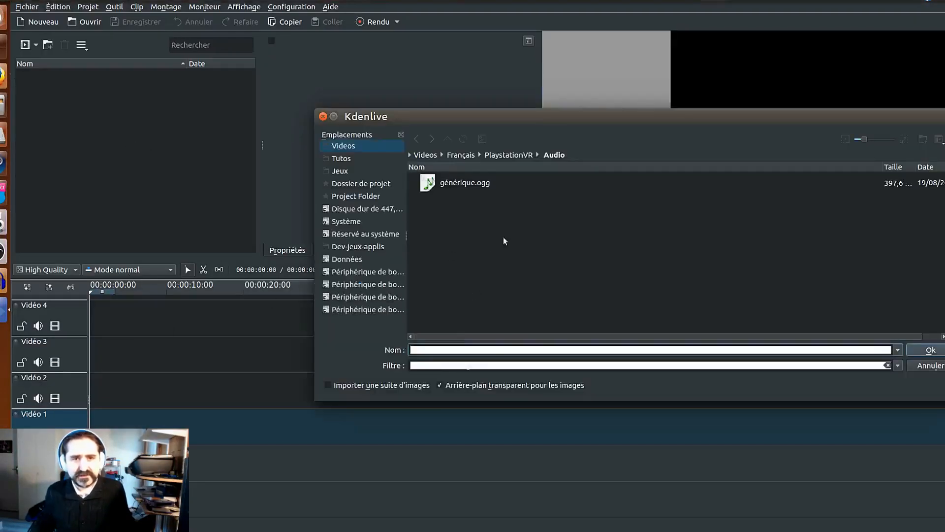
Step: Import Intro.webm into the Kdenlive project and place it at the start of the Vidéo 3 track
left_click(343, 146)
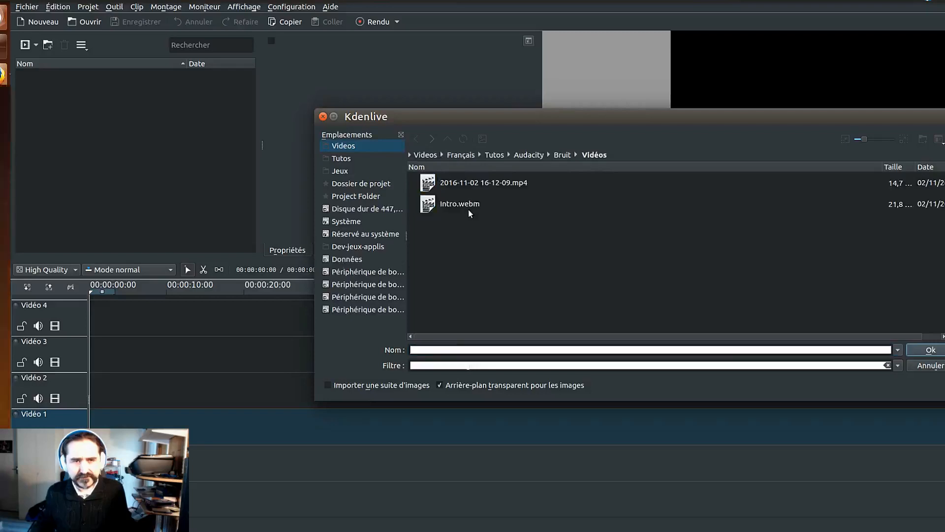
double_click(469, 209)
left_click_drag(54, 83, 91, 348)
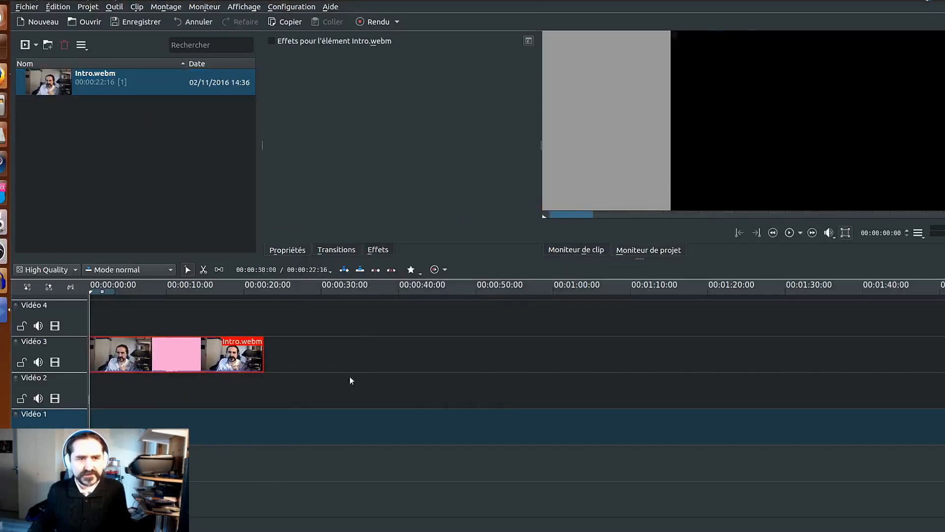
Step: Switch to Audacity and set up an audio export in FLAC format, naming the file Intro.flac in the Audio folder
double_click(99, 196)
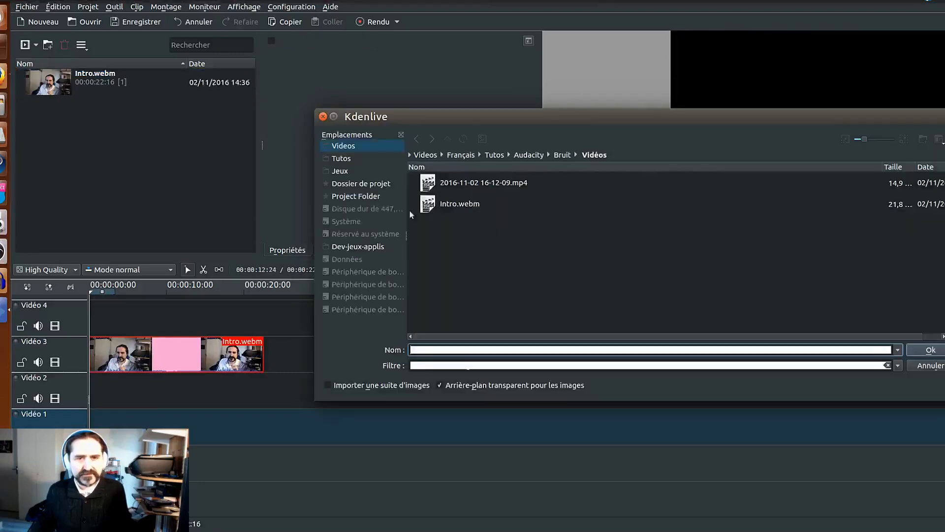
left_click(925, 365)
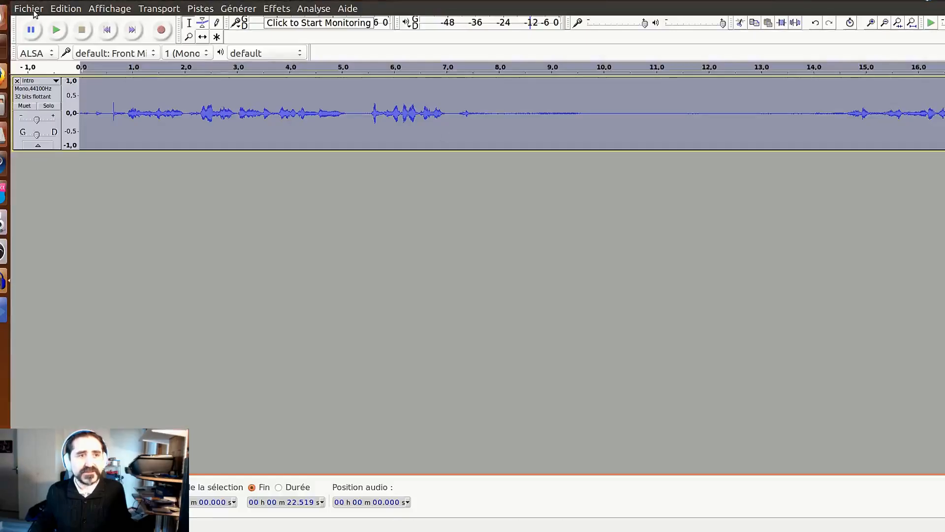
left_click(31, 10)
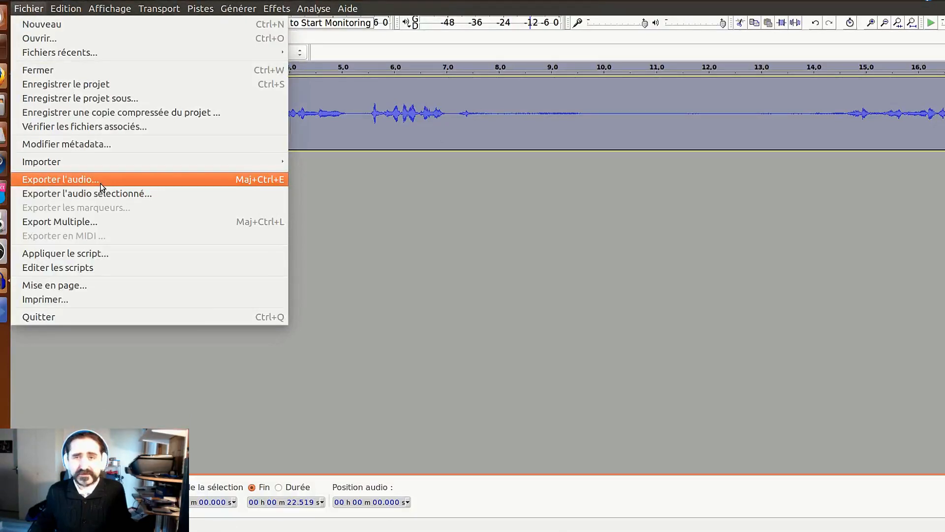
left_click(101, 183)
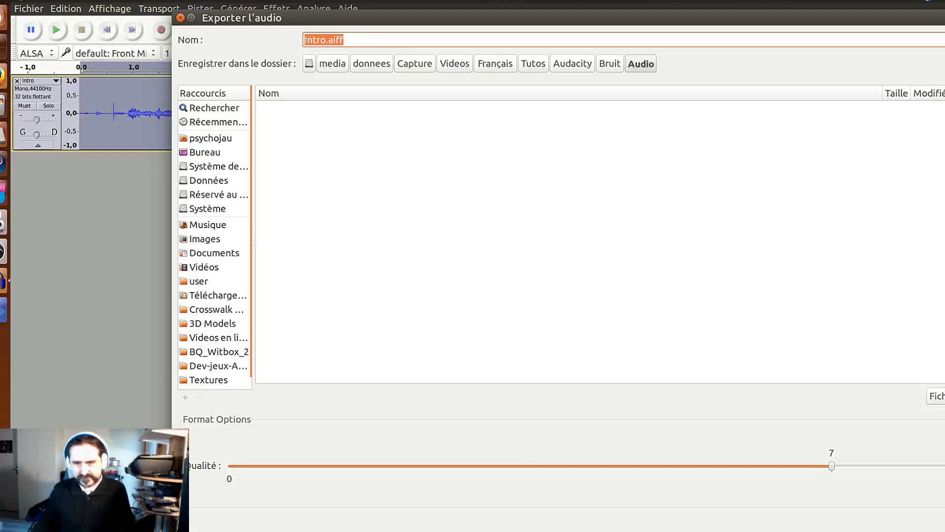
left_click(936, 396)
left_click(936, 420)
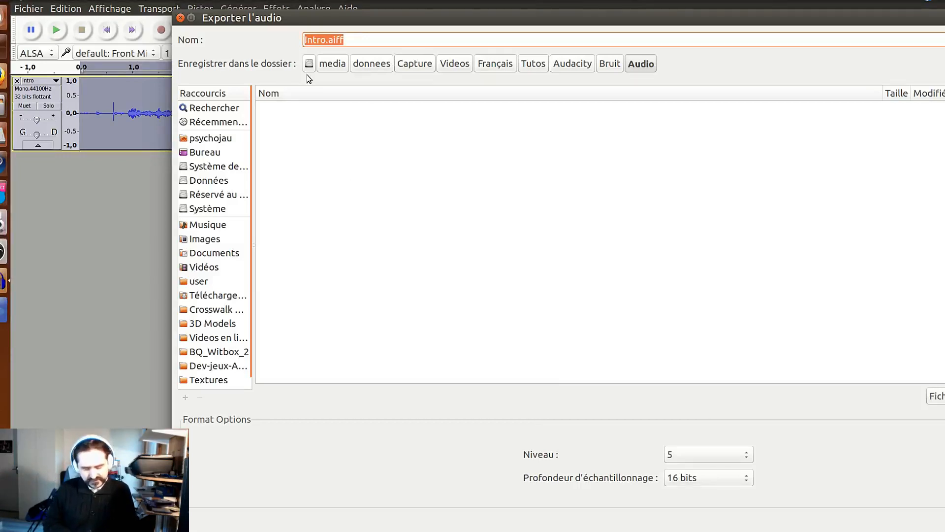
key("BackSpace")
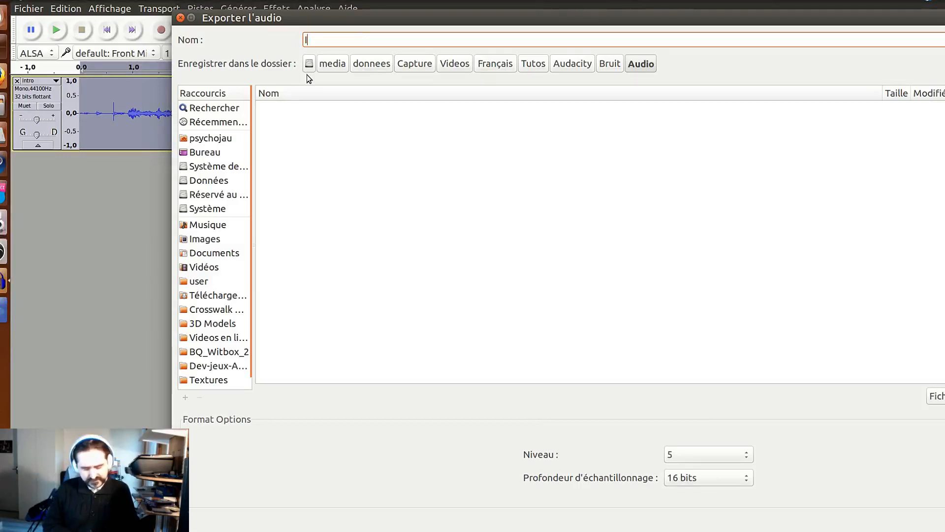
type("Intro.")
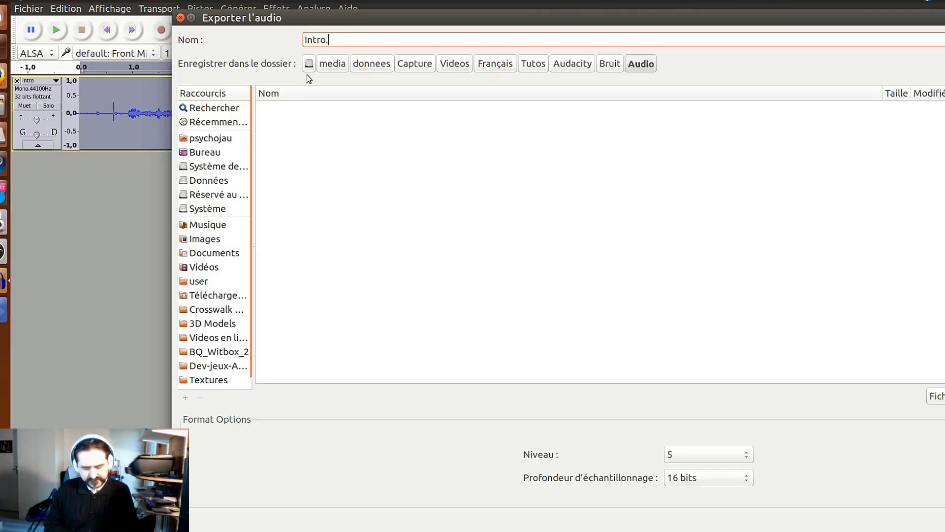
type("flac")
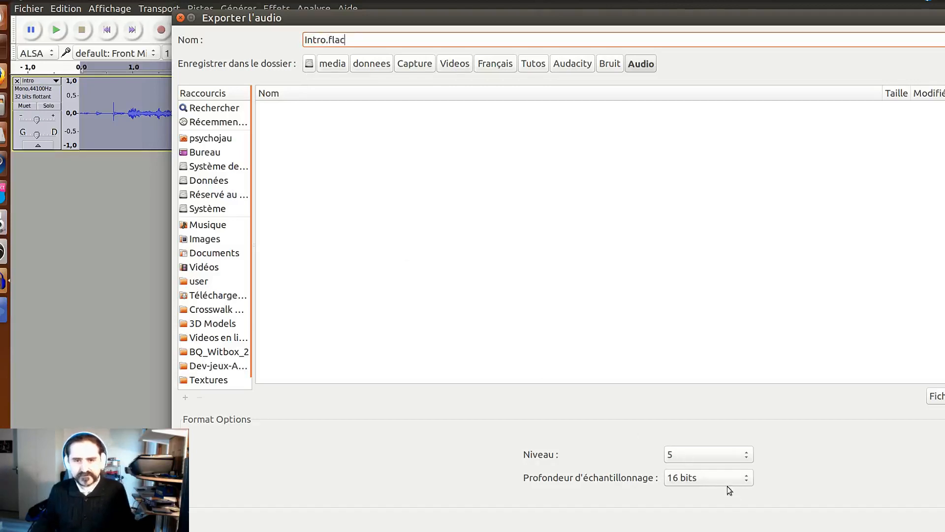
Step: Keep the sample depth at 16 bits and complete the FLAC export with the metadata left blank
left_click(727, 472)
left_click(843, 400)
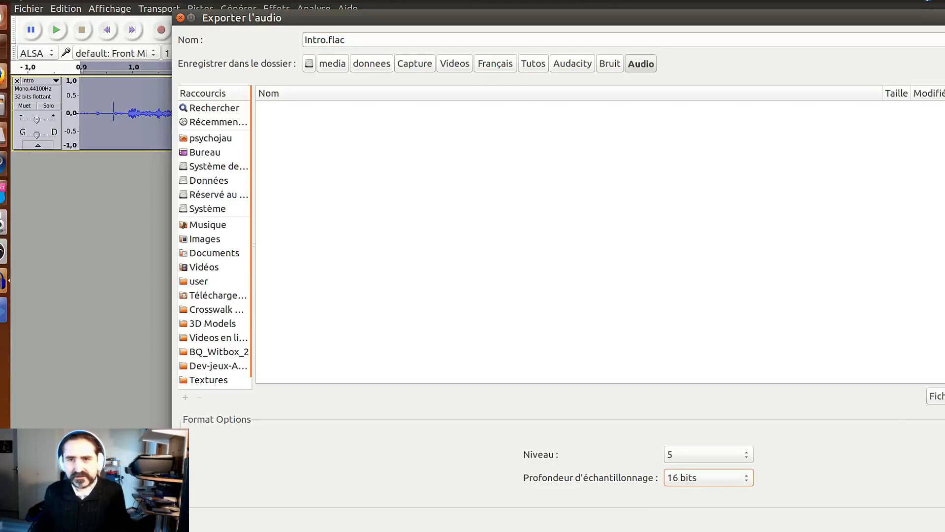
key("Return")
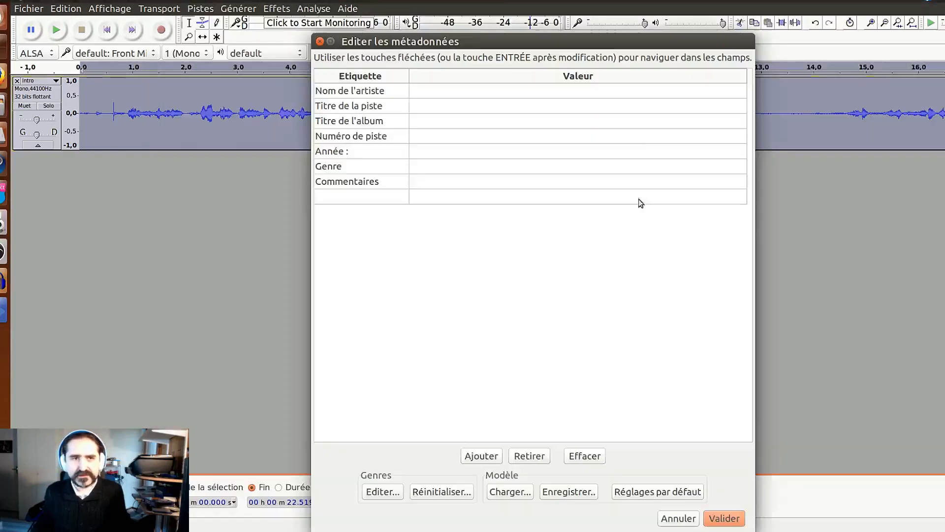
left_click(734, 516)
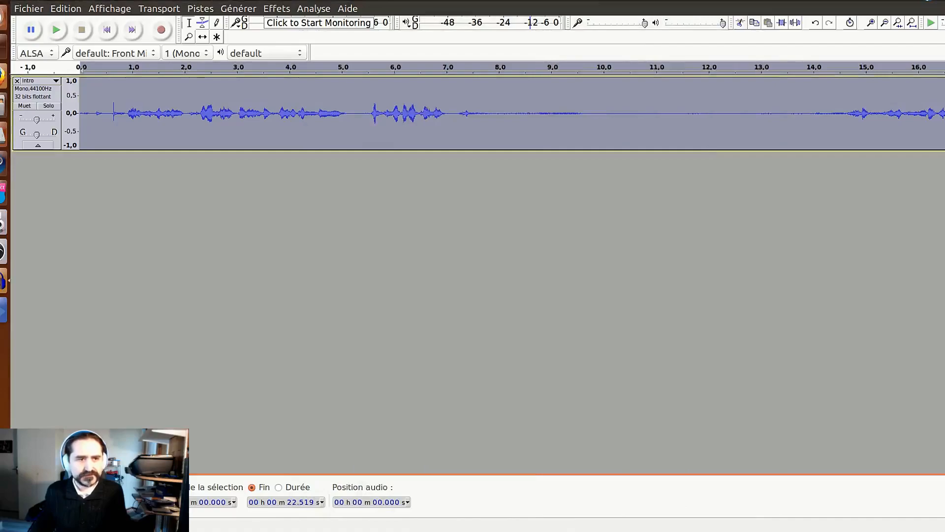
Step: Switch to Kdenlive, import Intro.flac from the Audio folder and place it at the start of the Vidéo 2 track
left_click(3, 309)
double_click(111, 187)
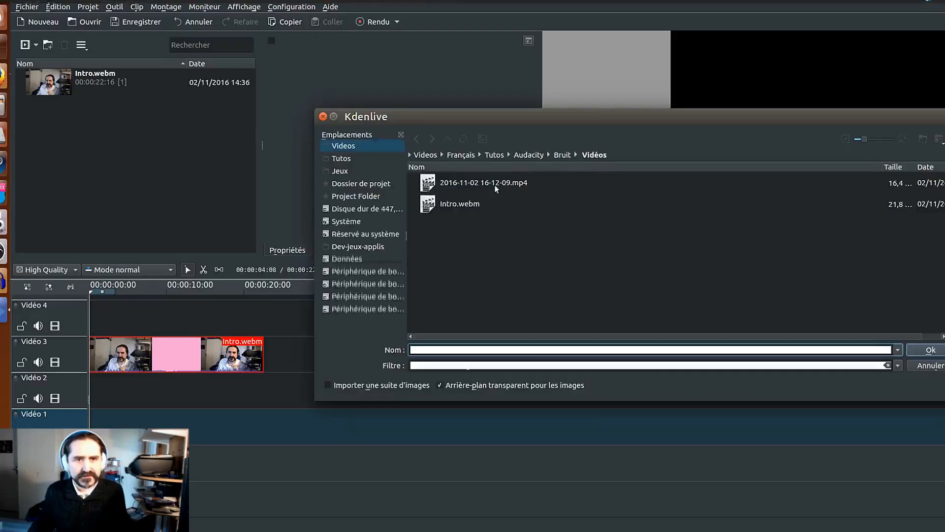
double_click(451, 182)
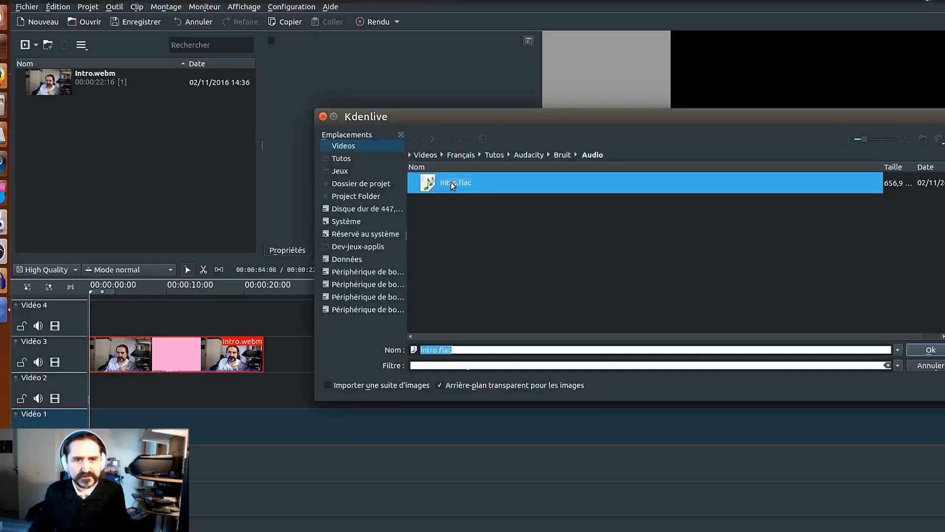
double_click(451, 182)
left_click_drag(49, 114, 143, 394)
left_click_drag(237, 387, 185, 389)
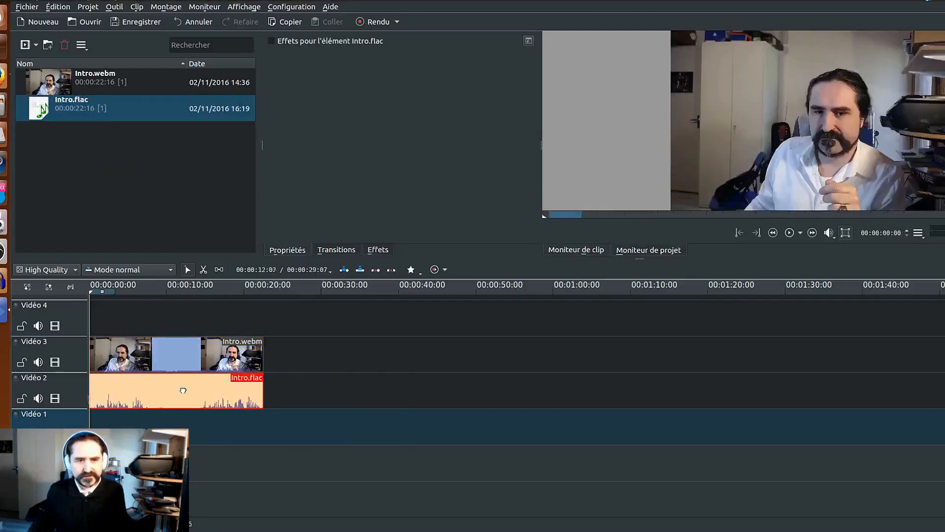
Step: Split the audio from the Intro.webm clip on the Vidéo 3 track
left_click(220, 348)
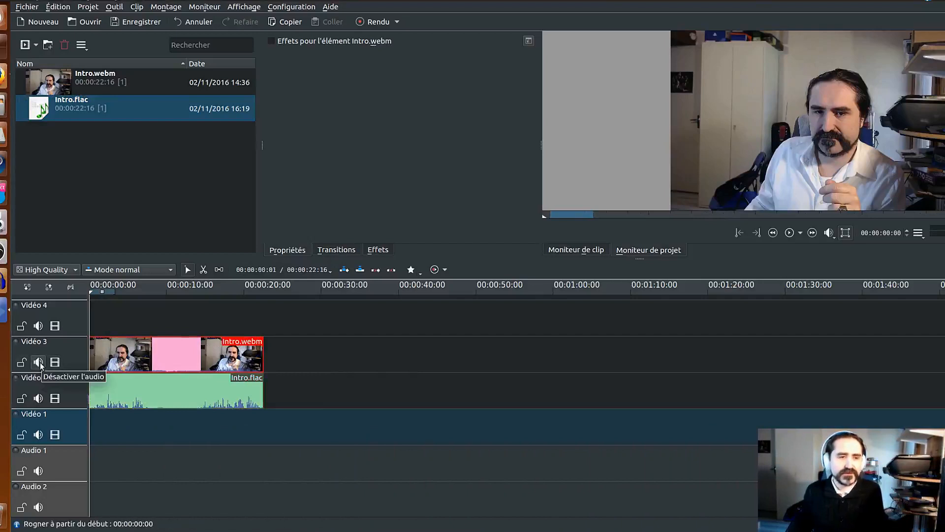
right_click(213, 359)
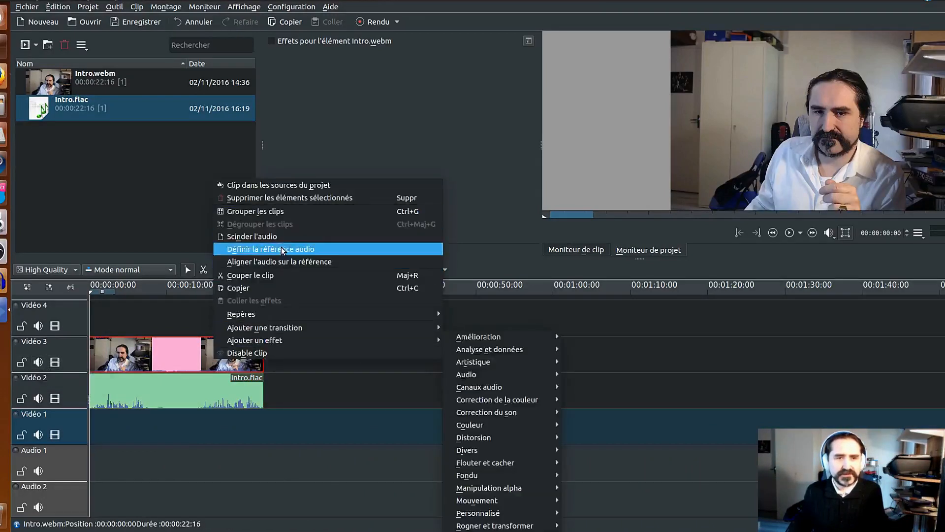
left_click(251, 236)
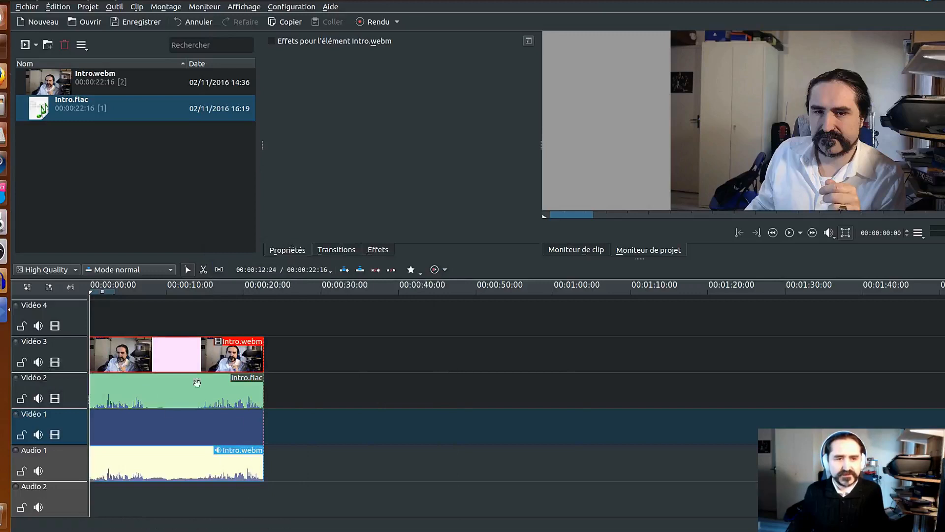
Step: Ungroup Intro.webm's video and audio clips and delete the original audio from the Audio 1 track
right_click(214, 358)
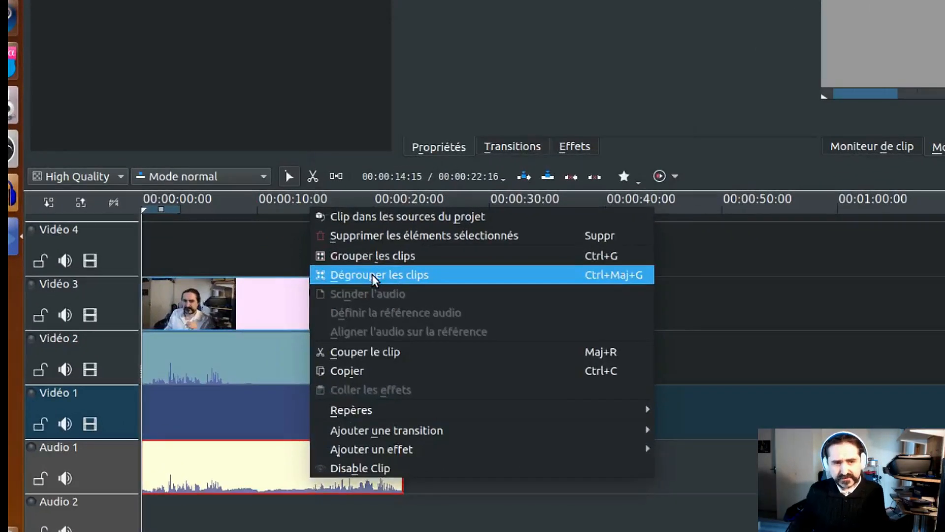
left_click(373, 274)
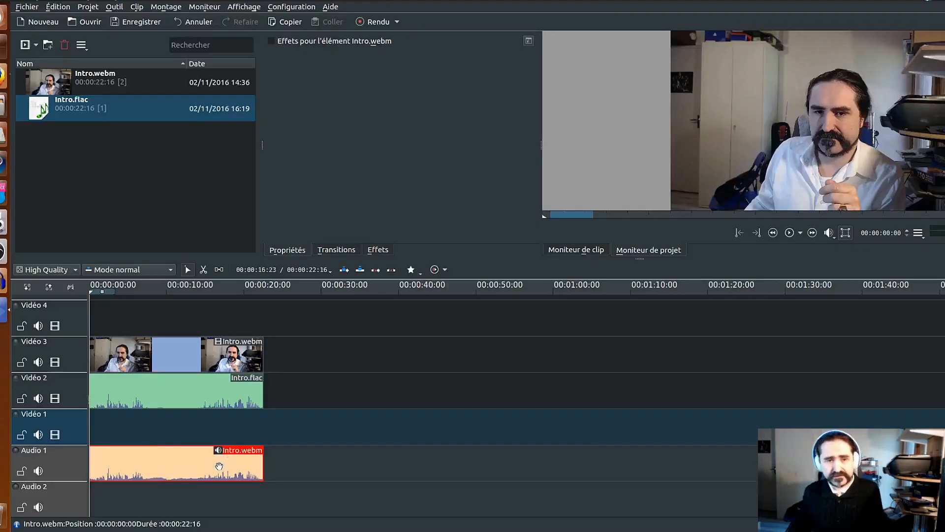
key("Delete")
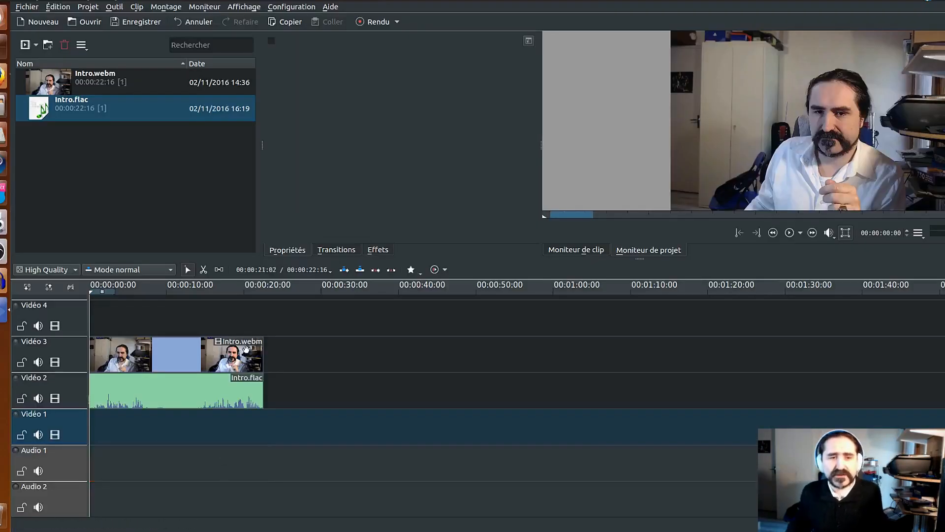
Step: Group Intro.webm with Intro.flac, and move the group along the timeline and back to the start of Vidéo 3
left_click(224, 352)
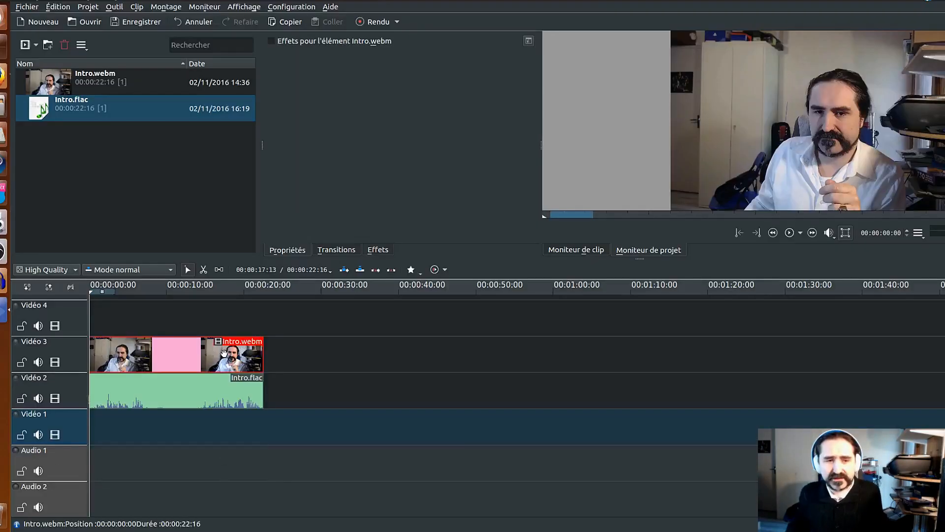
left_click(224, 389, "ctrl")
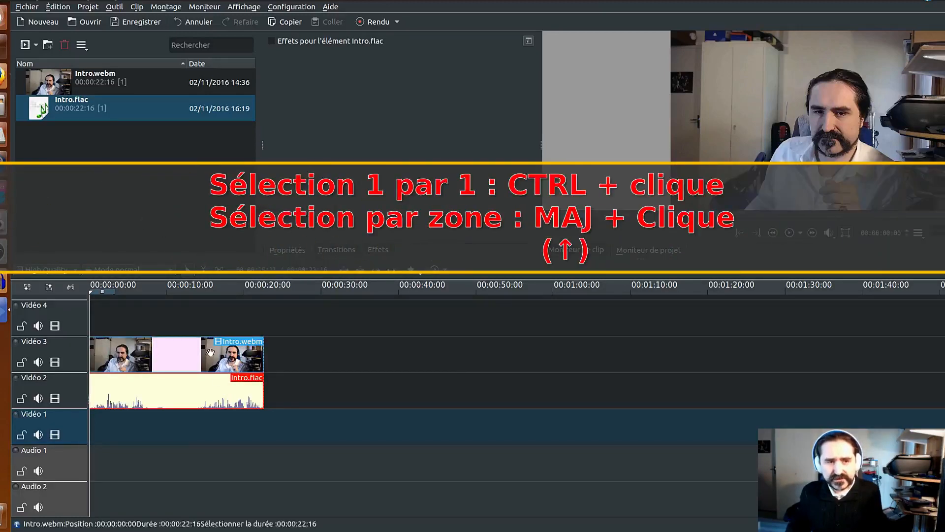
left_click_drag(302, 322, 163, 501)
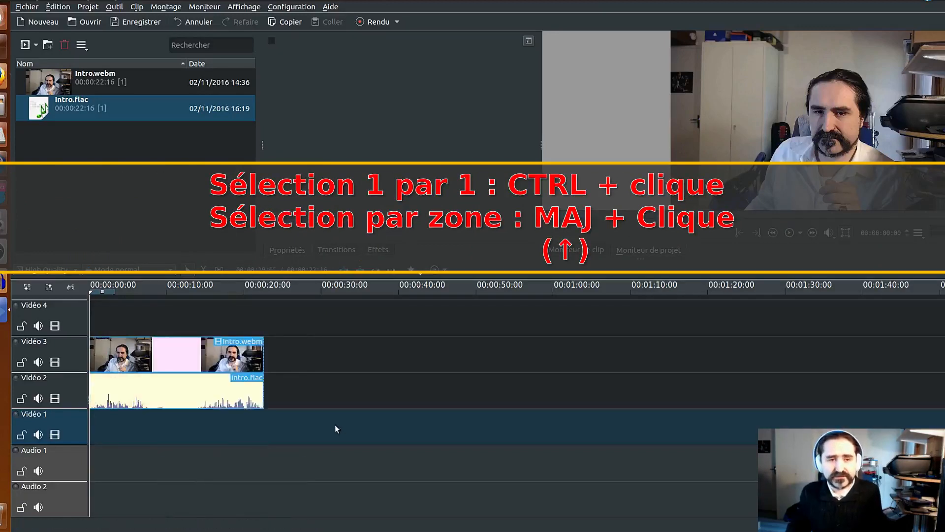
right_click(178, 404)
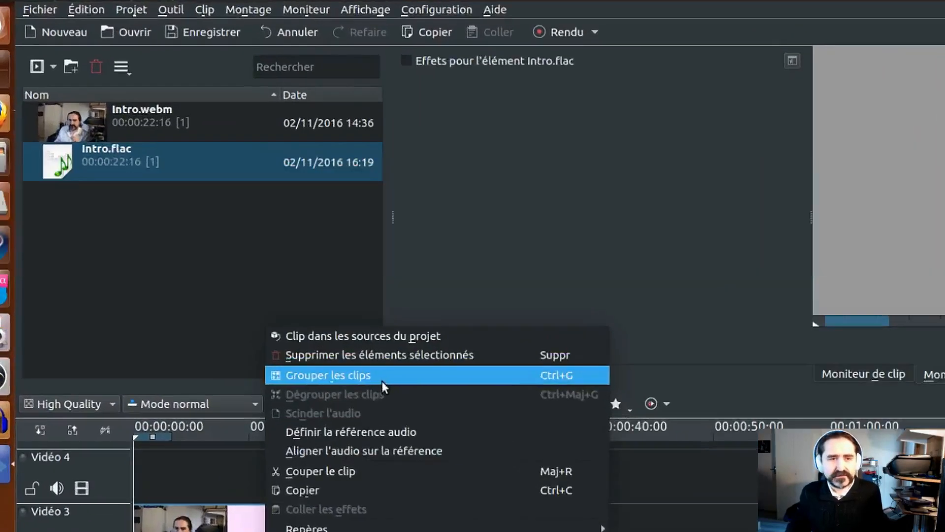
left_click(382, 381)
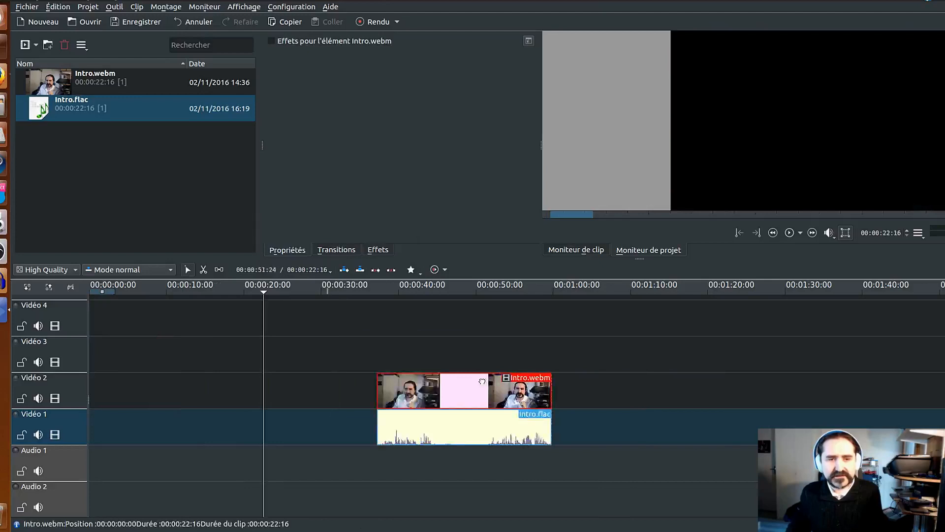
left_click_drag(482, 381, 189, 362)
Step: Ungroup Intro.webm and Intro.flac, and move Intro.flac to the start of the Audio 1 track
right_click(201, 401)
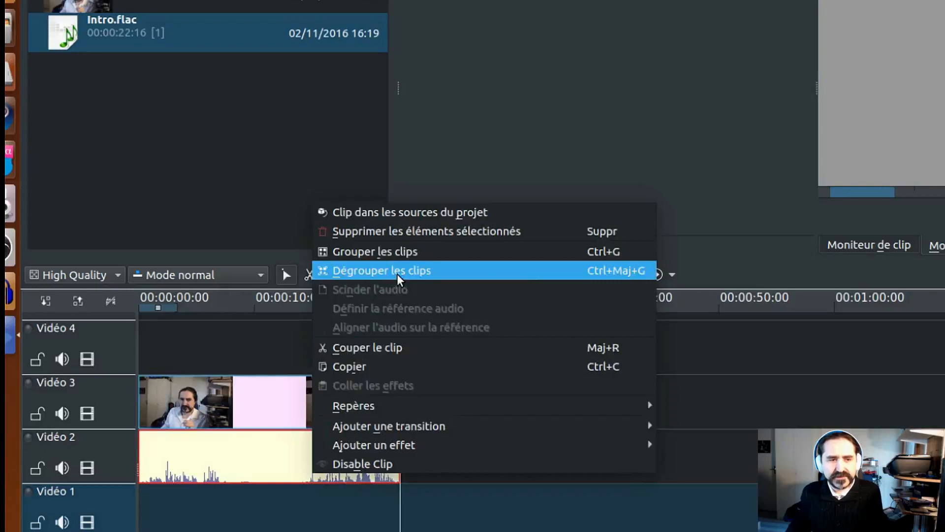
left_click(397, 270)
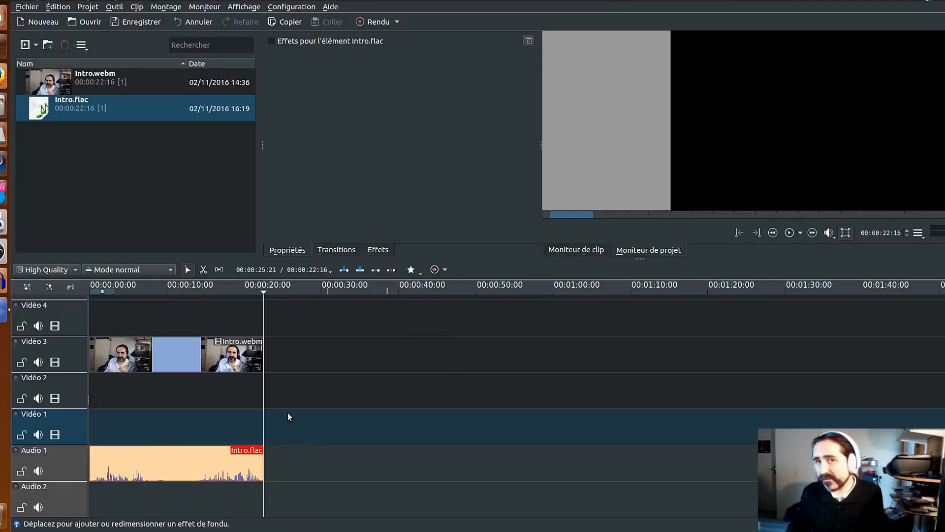
Step: Select Intro.webm on Vidéo 3 together with Intro.flac on Audio 1 and group the two clips
left_click(181, 355)
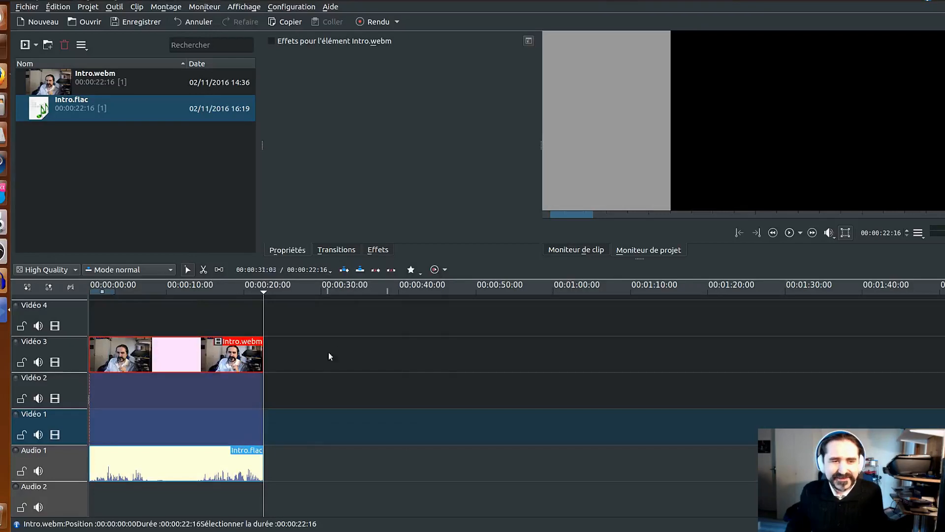
right_click(213, 362)
left_click(272, 211)
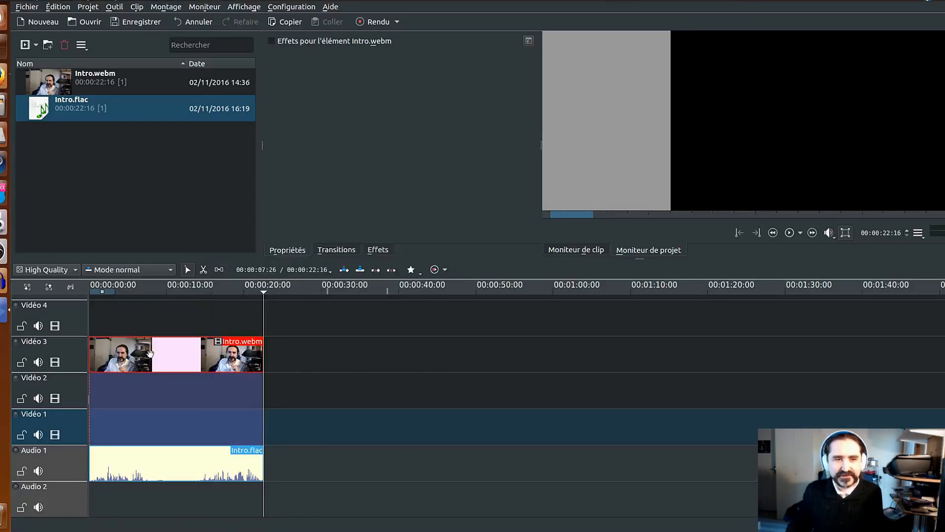
mouse_move(150, 353)
left_mouse_down()
mouse_move(602, 318)
mouse_move(384, 355)
mouse_move(151, 356)
left_mouse_up()
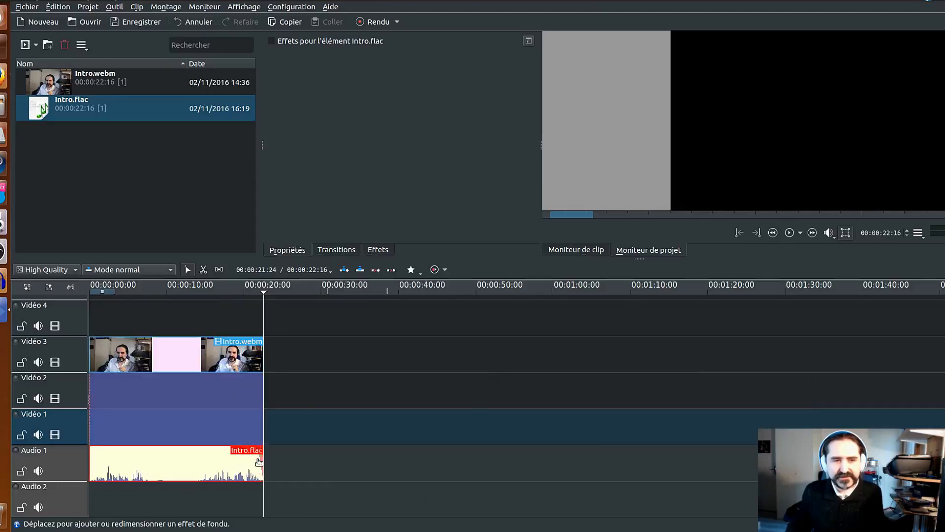
Step: Add a closing fade of about 00:00:02:03 to the end of Intro.flac and an opening fade to its start
left_click_drag(259, 461, 249, 462)
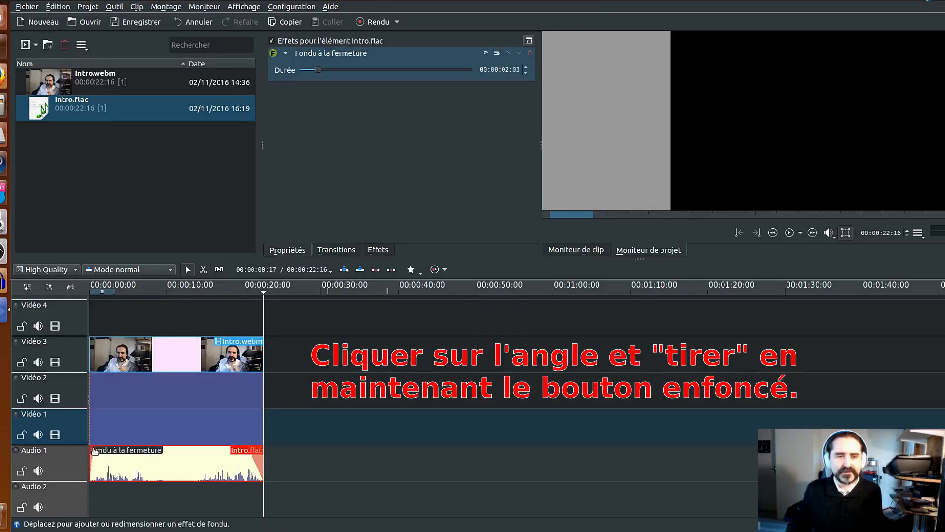
left_click_drag(95, 451, 98, 451)
right_click(98, 451)
left_click(468, 484)
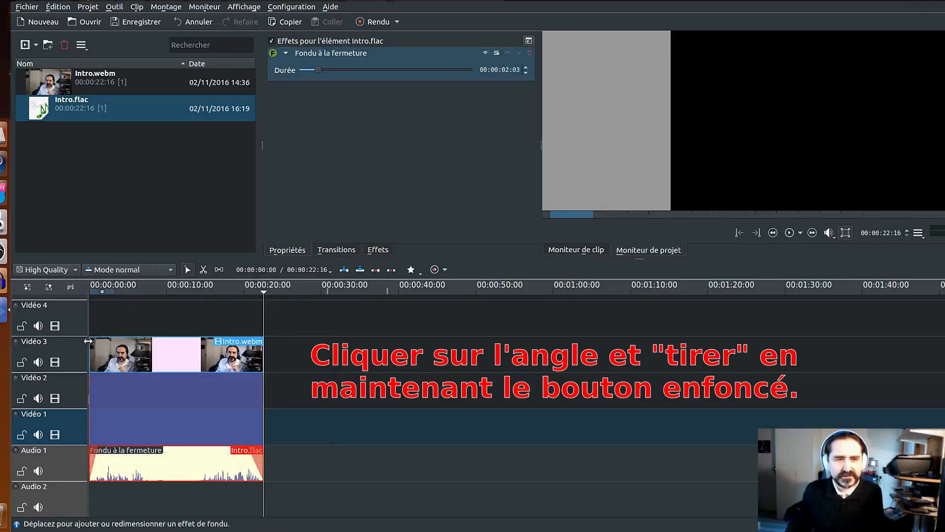
Step: Add a fade from black of about 00:00:01:03 and a fade to black of about 00:00:01:04 to Intro.webm
left_click_drag(88, 341, 97, 341)
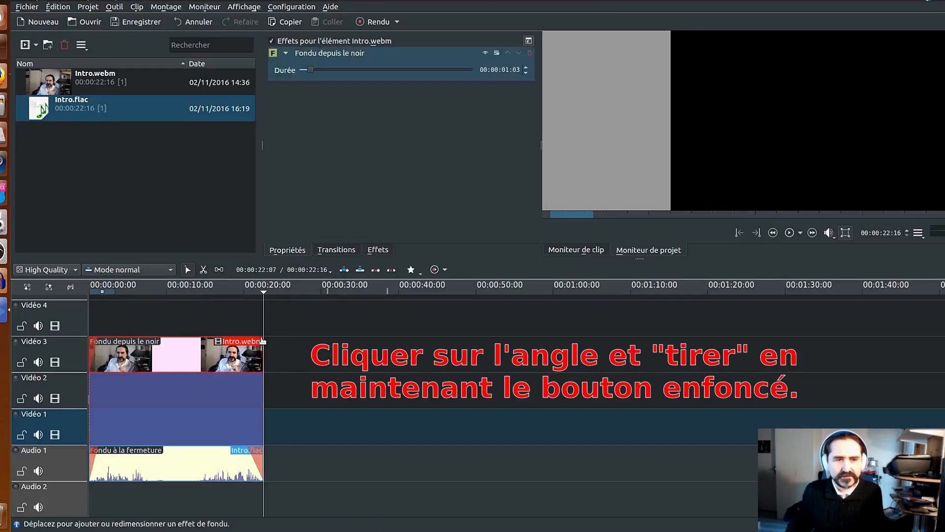
left_click_drag(262, 341, 254, 340)
Step: Play the montage from the start, and move the grouped clips so that they begin at about 00:00:02:05
left_click_drag(100, 321, 60, 323)
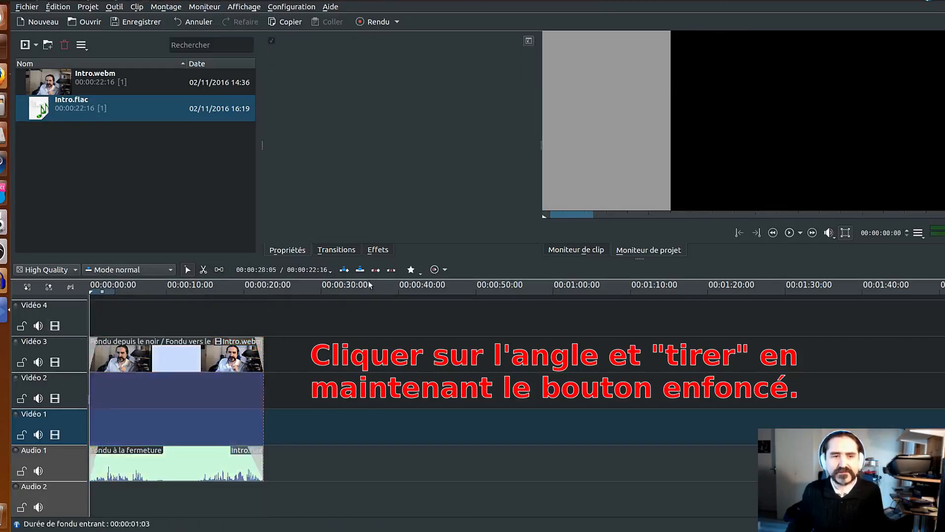
key("space")
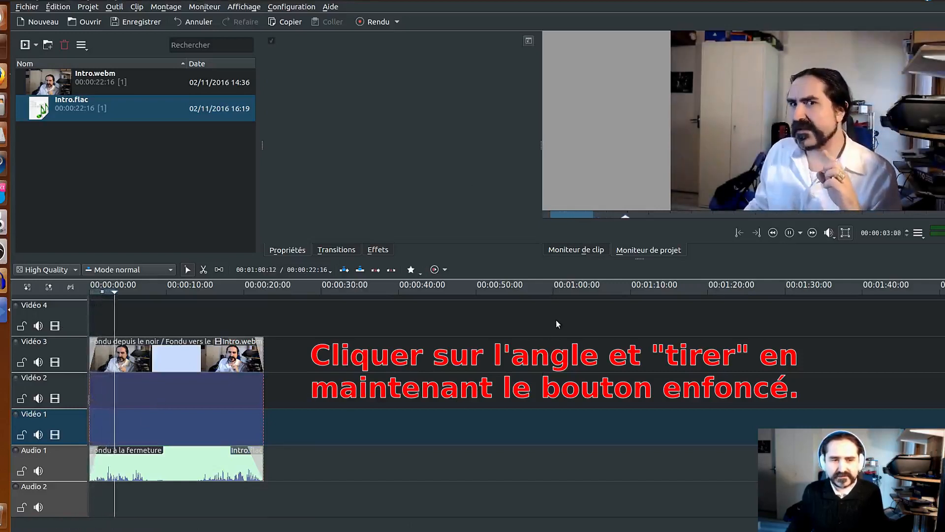
left_click_drag(119, 361, 391, 361)
left_click_drag(472, 354, 216, 340)
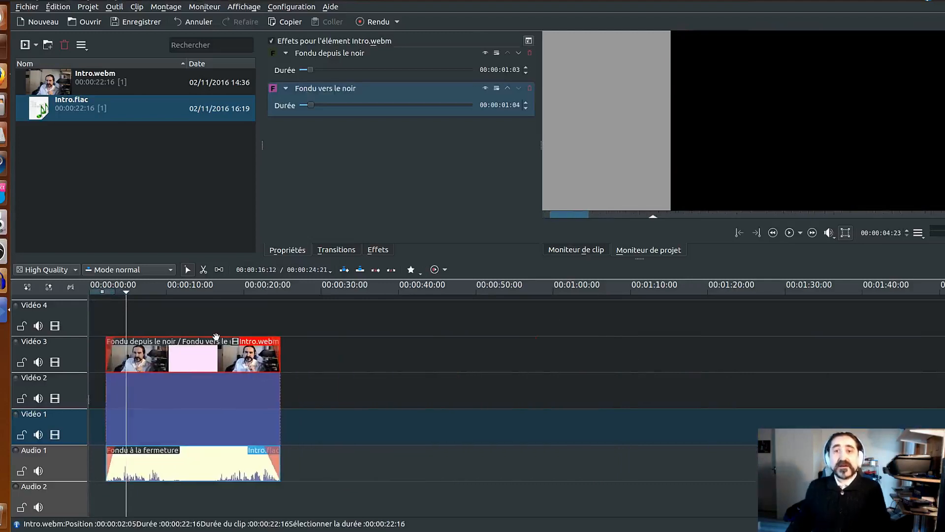